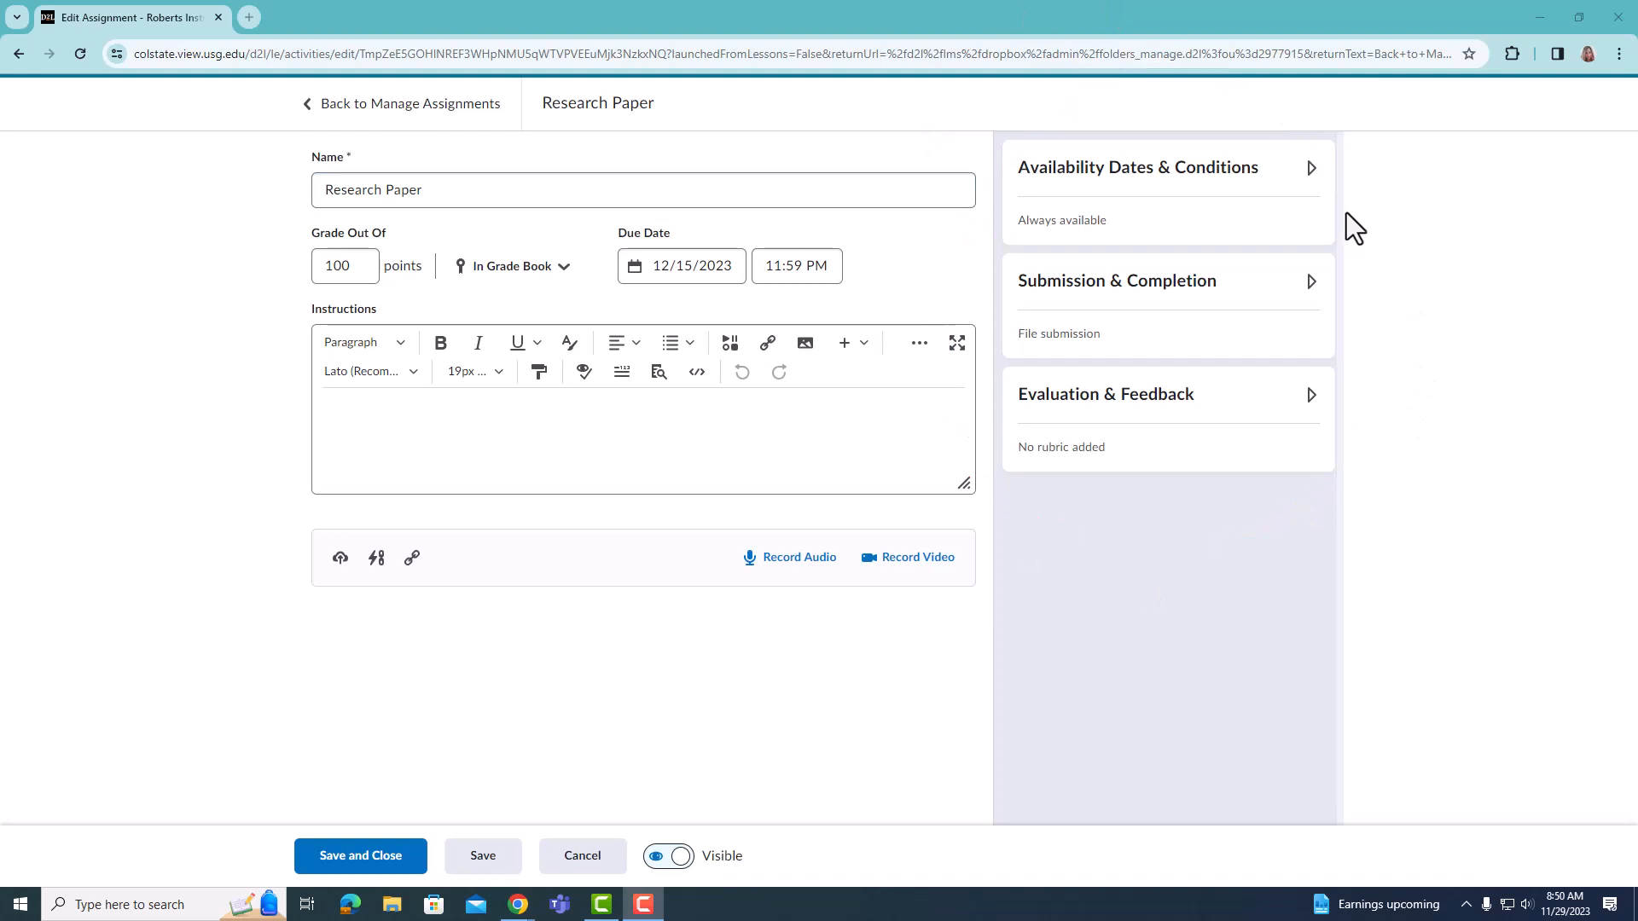
Start a new release condition for the Research Paper assignment, using the condition type "Score on a quiz".
{"action": "left_click", "coordinate": [1274, 188]}
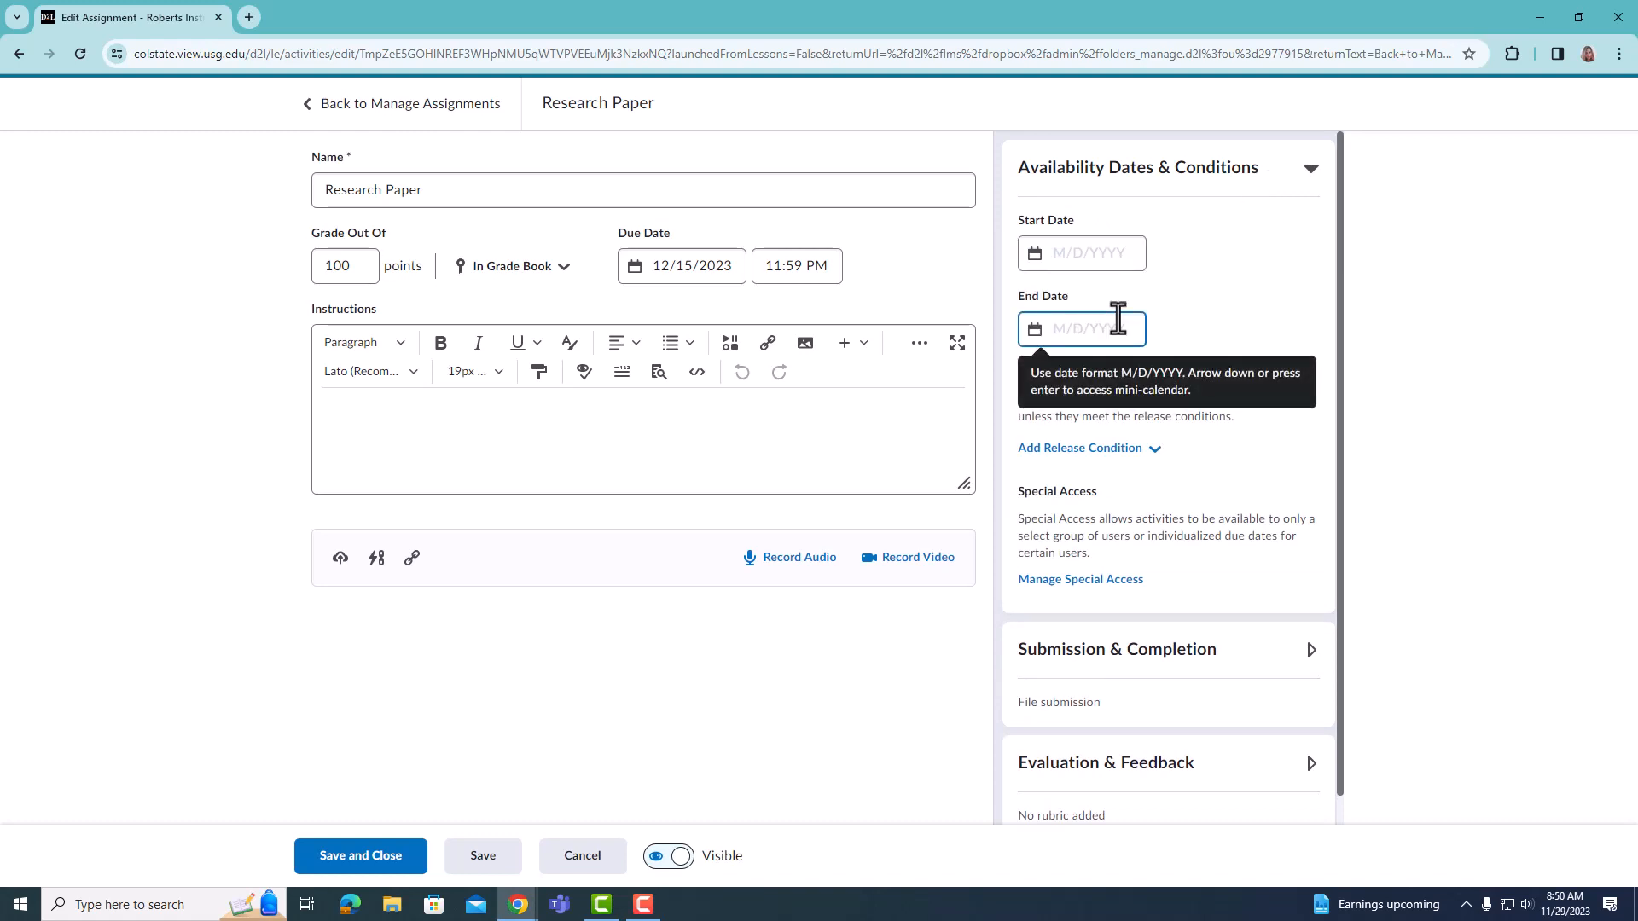
{"action": "scroll", "coordinate": [1225, 313], "scroll_direction": "down", "scroll_amount": 1}
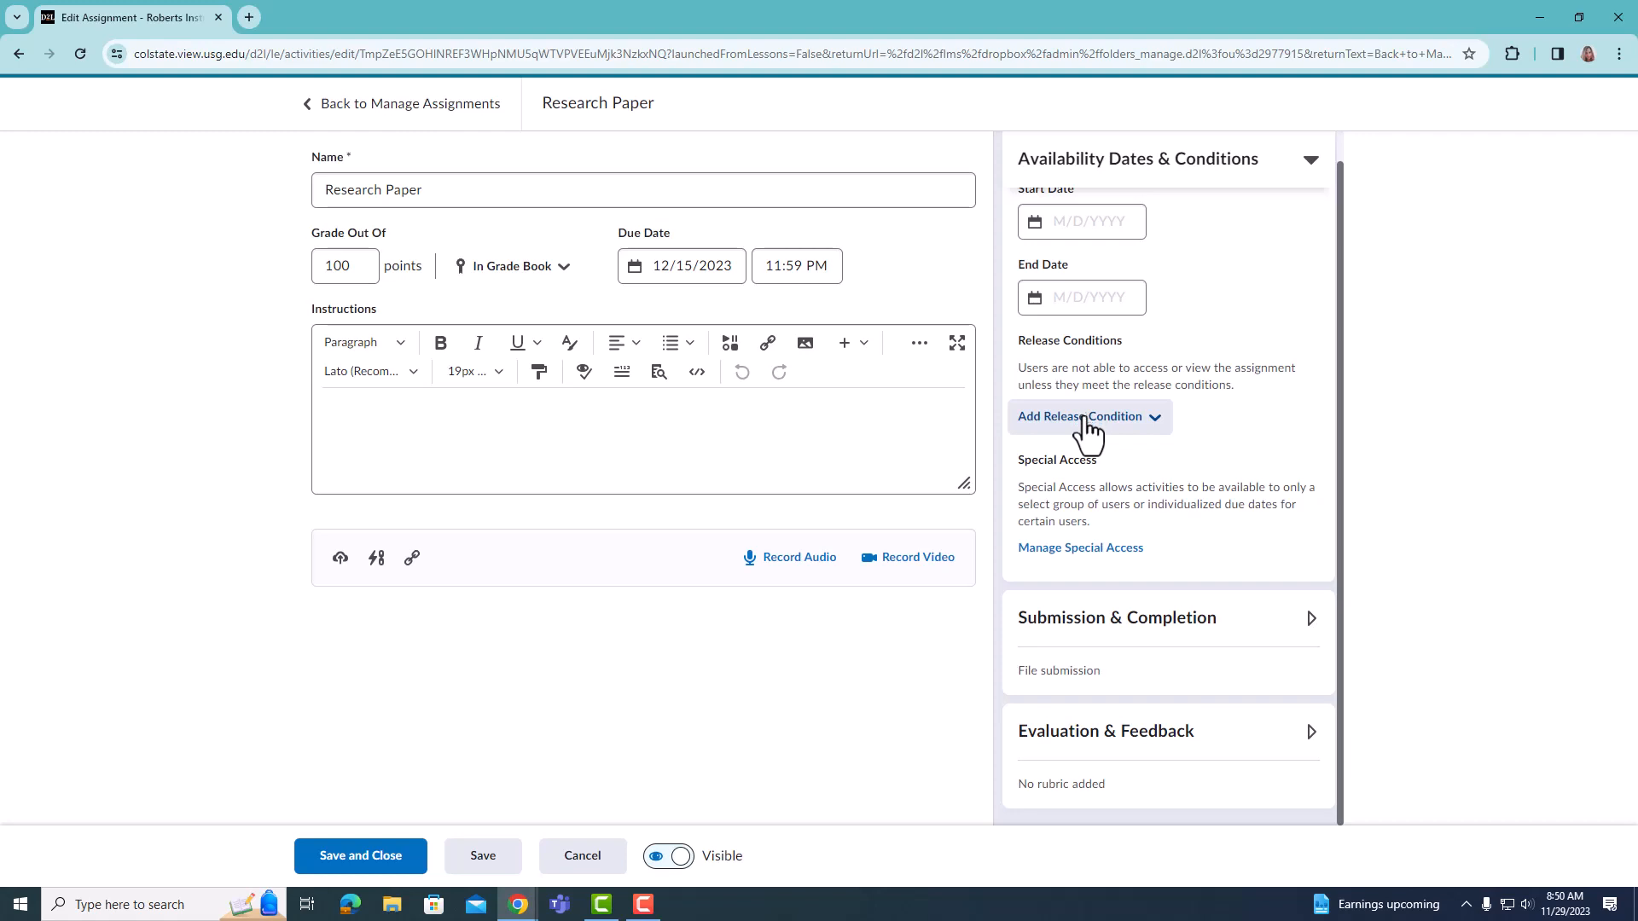
{"action": "left_click", "coordinate": [1086, 418]}
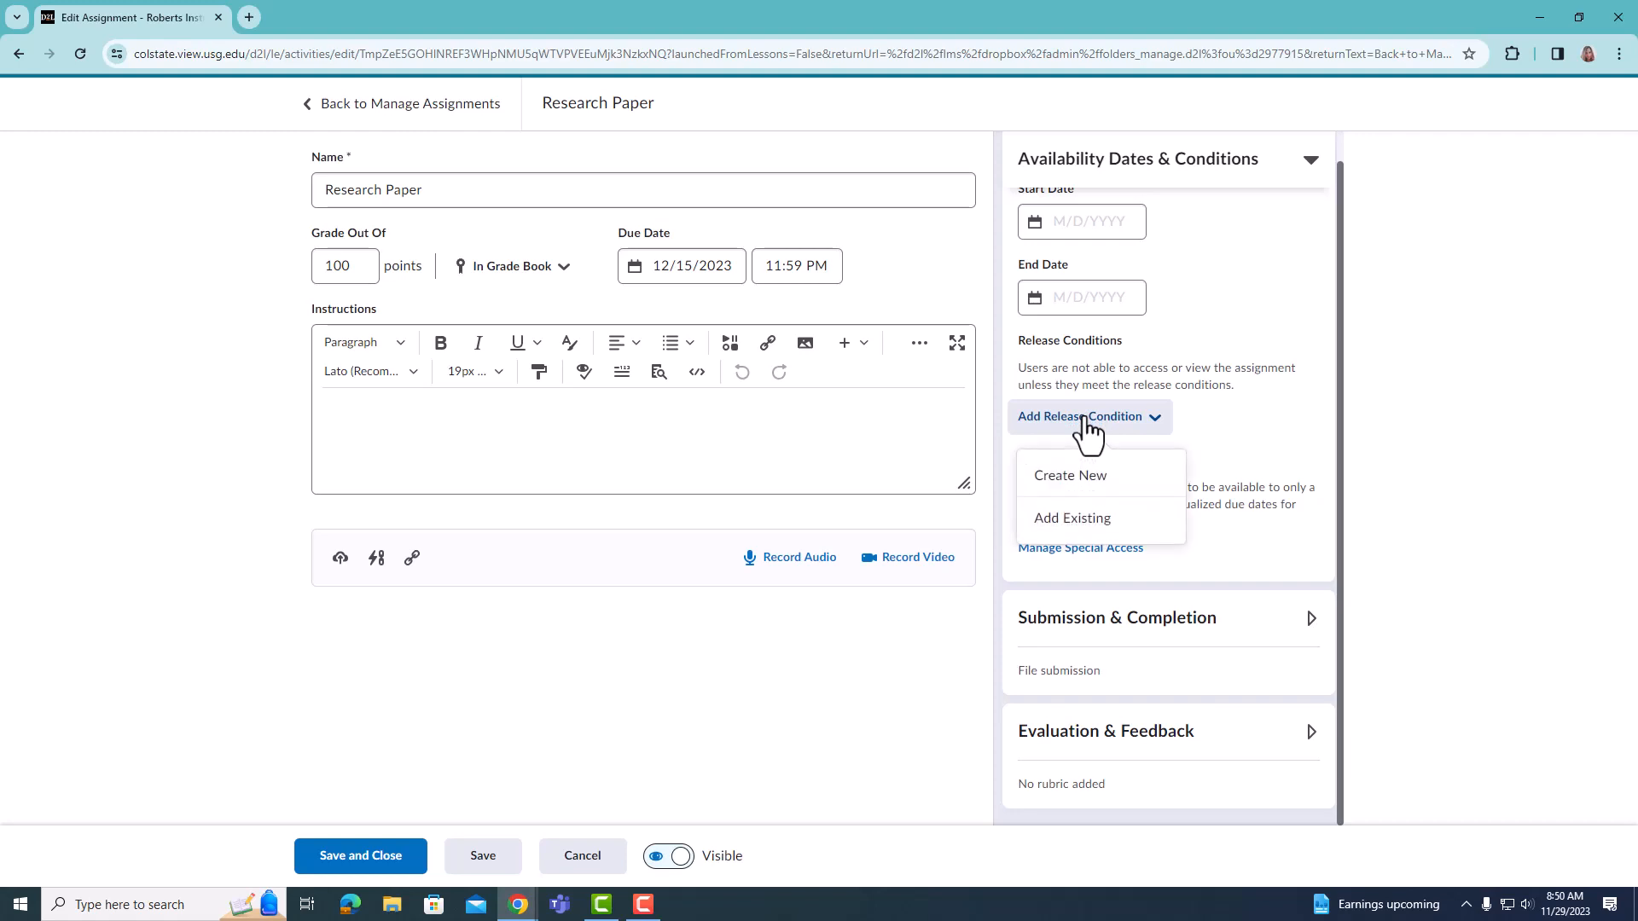
{"action": "left_click", "coordinate": [1094, 481]}
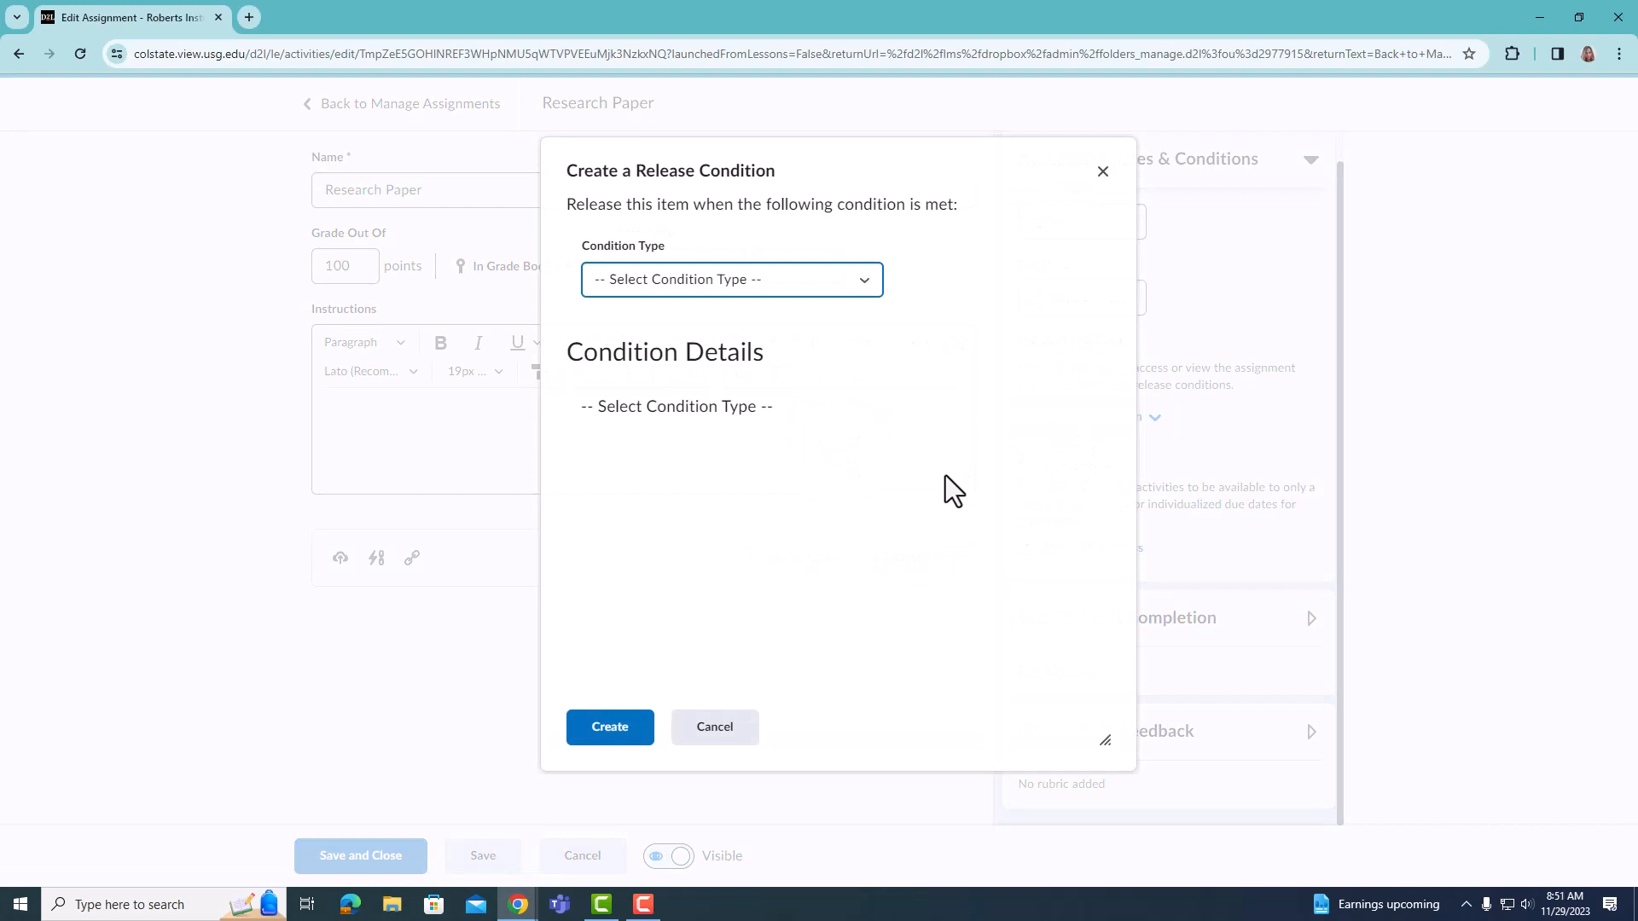
{"action": "left_click", "coordinate": [740, 279]}
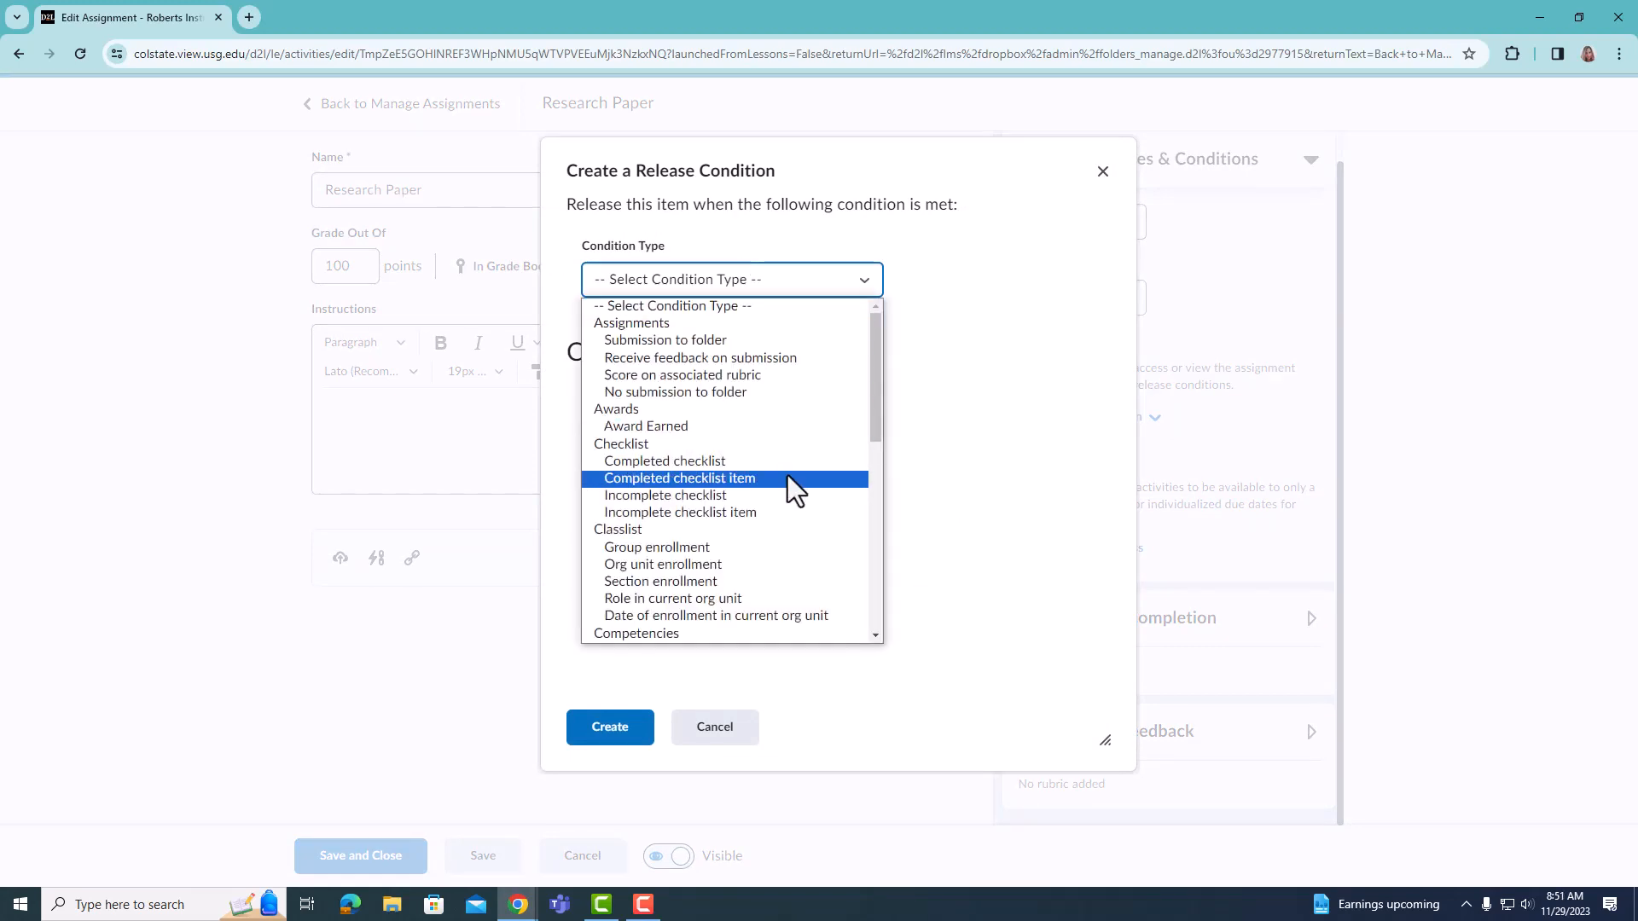
{"action": "scroll", "coordinate": [802, 473], "scroll_direction": "down", "scroll_amount": 5}
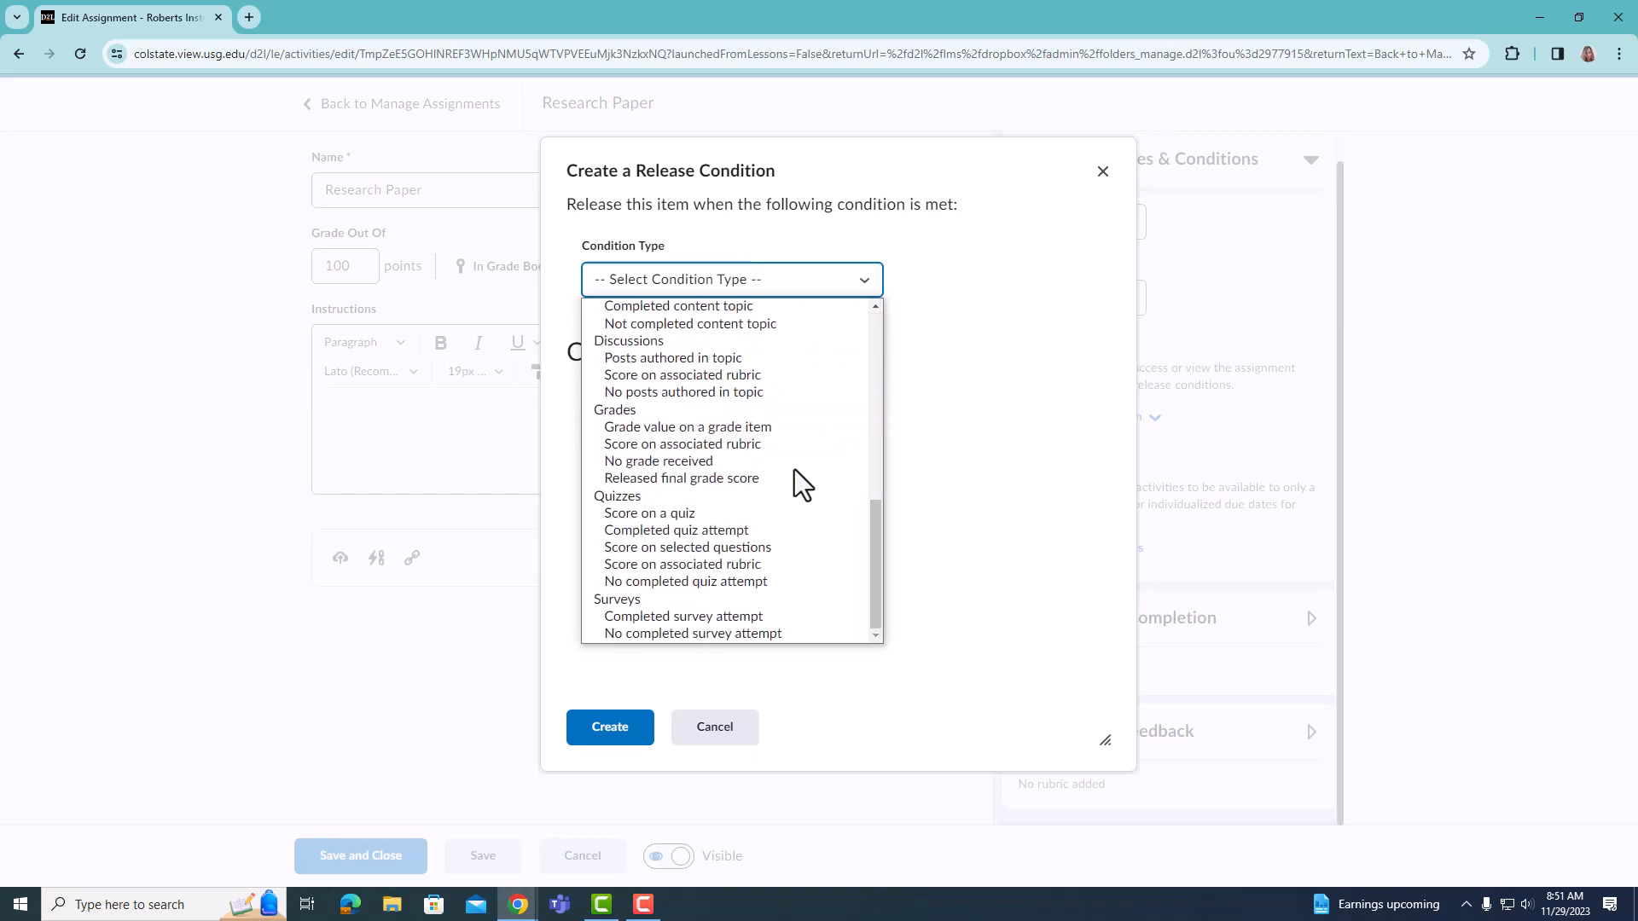
{"action": "left_click", "coordinate": [750, 516]}
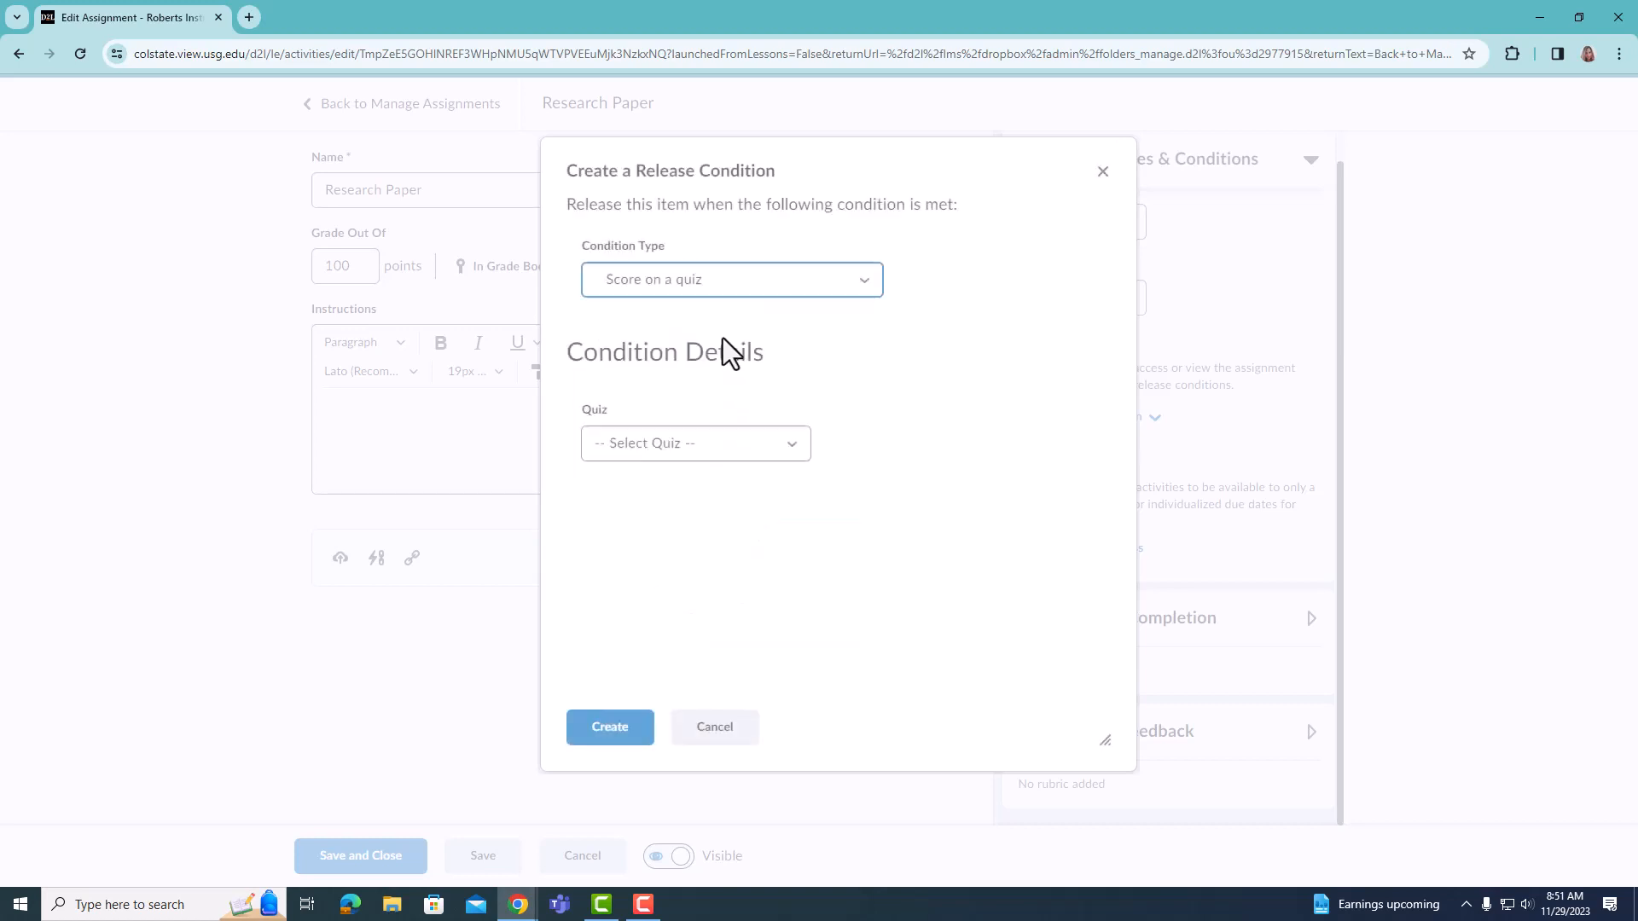
Create the condition for the Getting to Know You Quiz with criteria >= and a grade of 80%.
{"action": "left_click", "coordinate": [691, 534]}
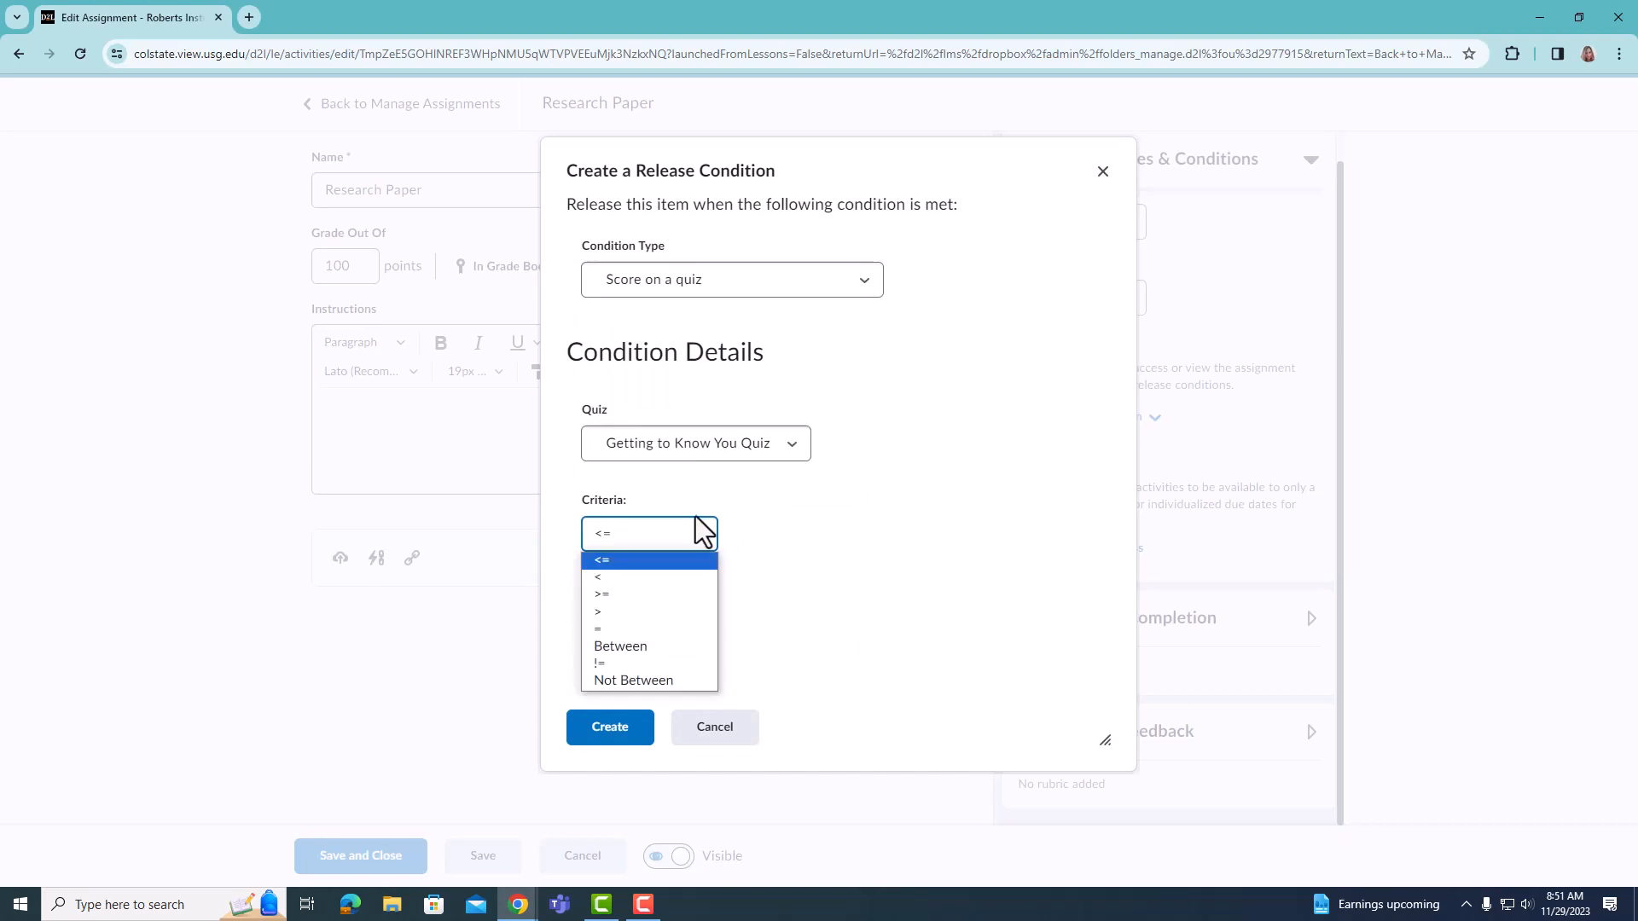
{"action": "left_click", "coordinate": [673, 595]}
{"action": "left_click", "coordinate": [633, 628]}
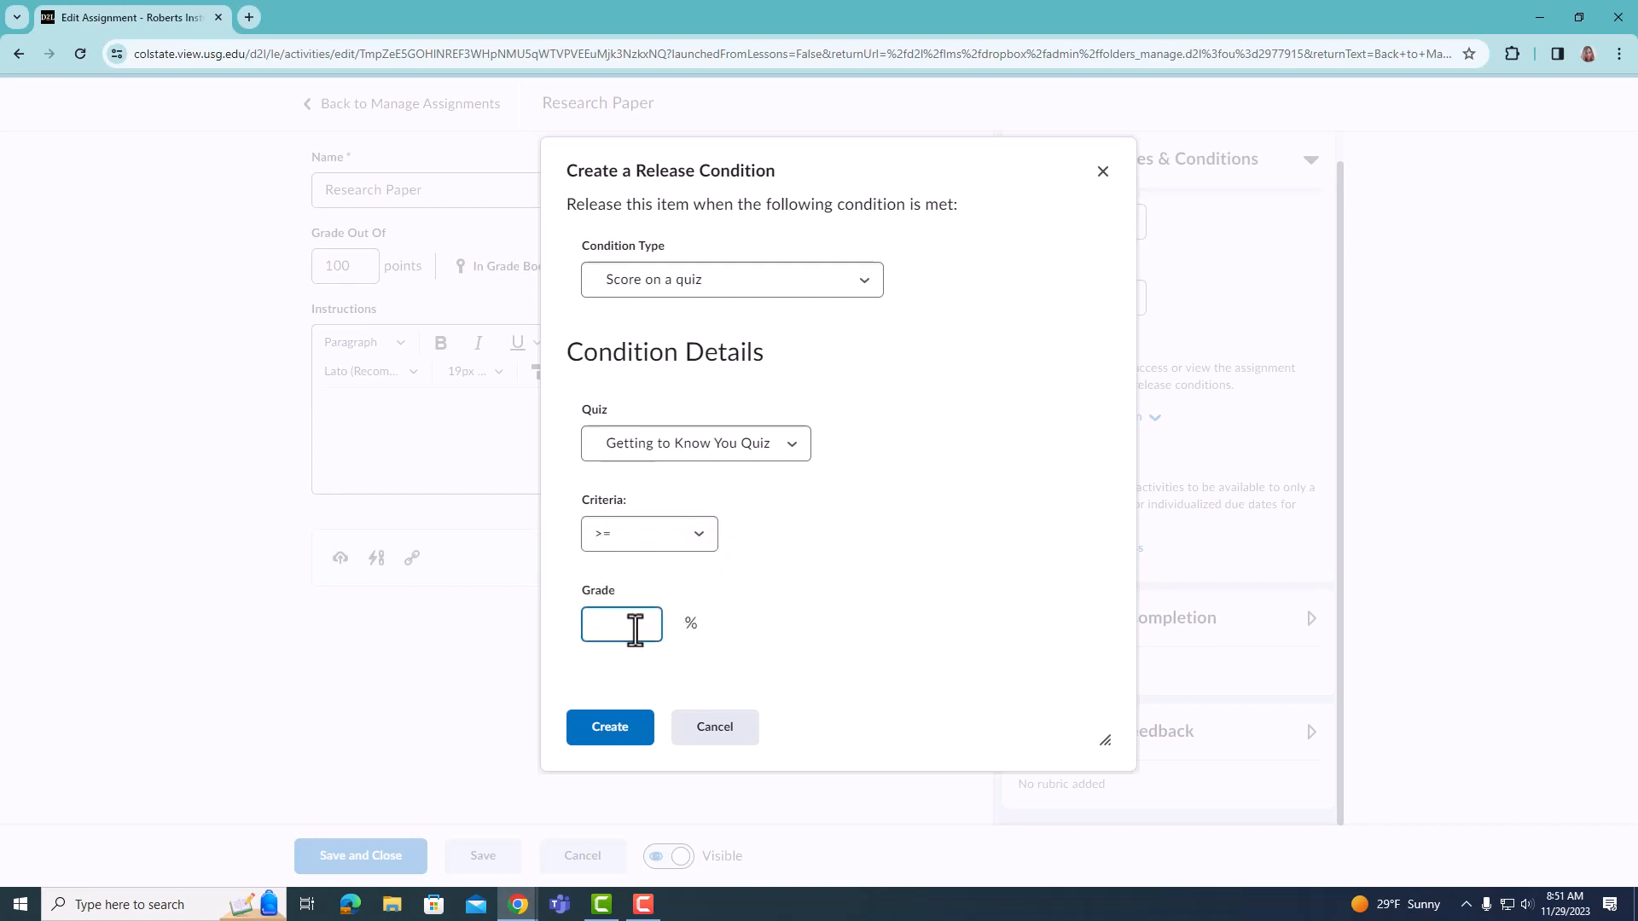
{"action": "type", "text": "80"}
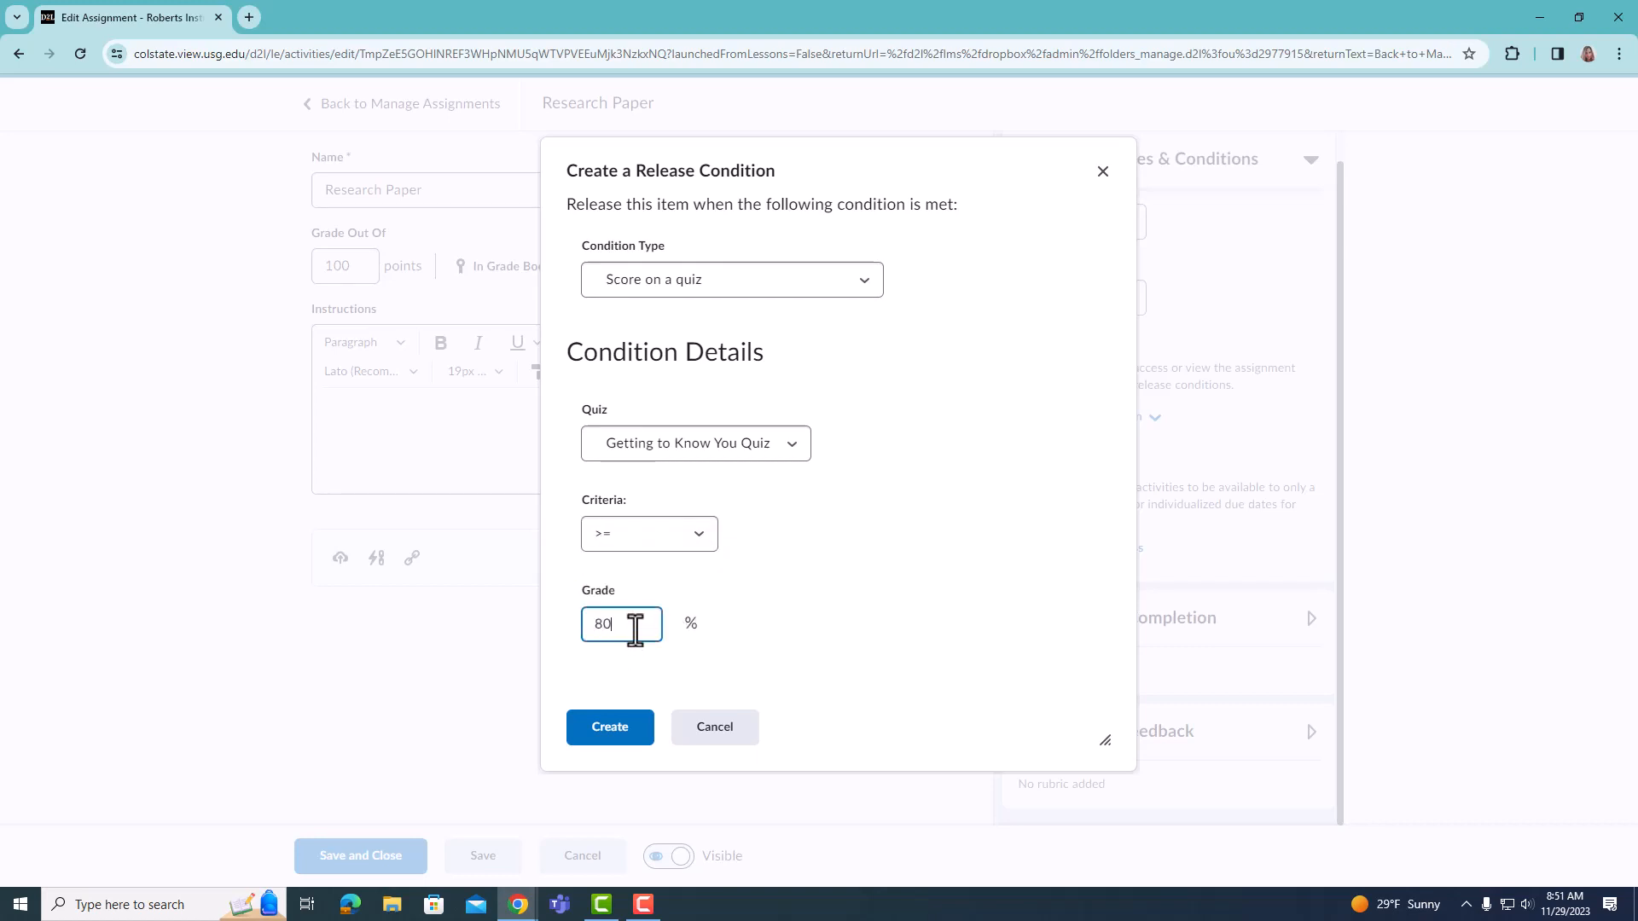
{"action": "left_click", "coordinate": [609, 727]}
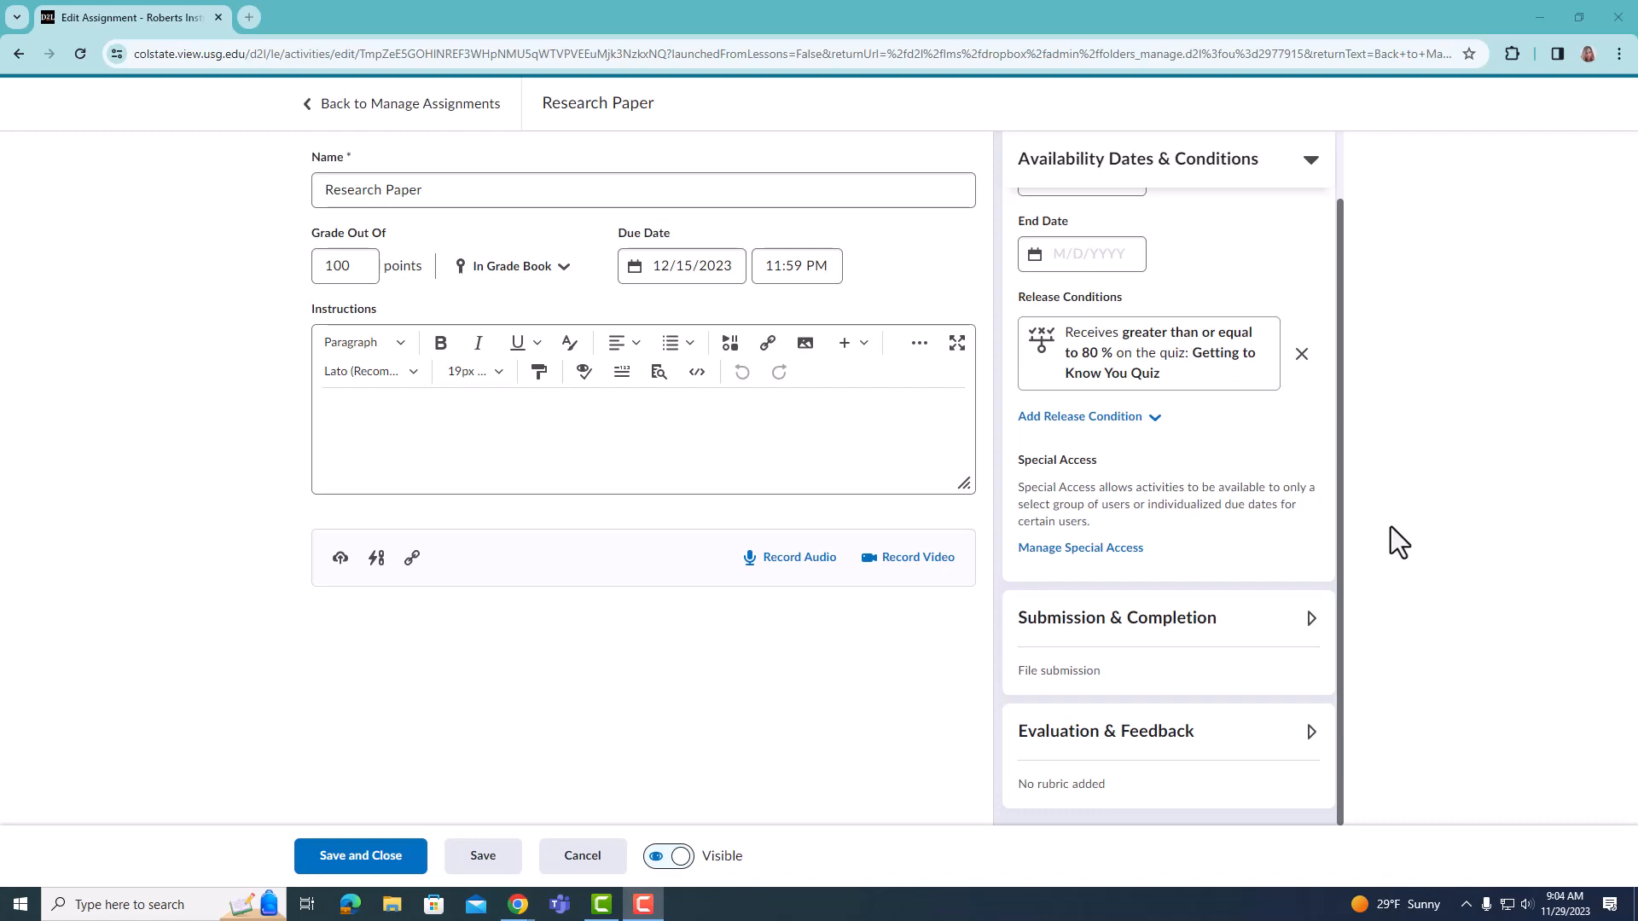
Examine the special access options, including the due date, availability dates and user list, and close them without saving.
{"action": "left_click", "coordinate": [1109, 551]}
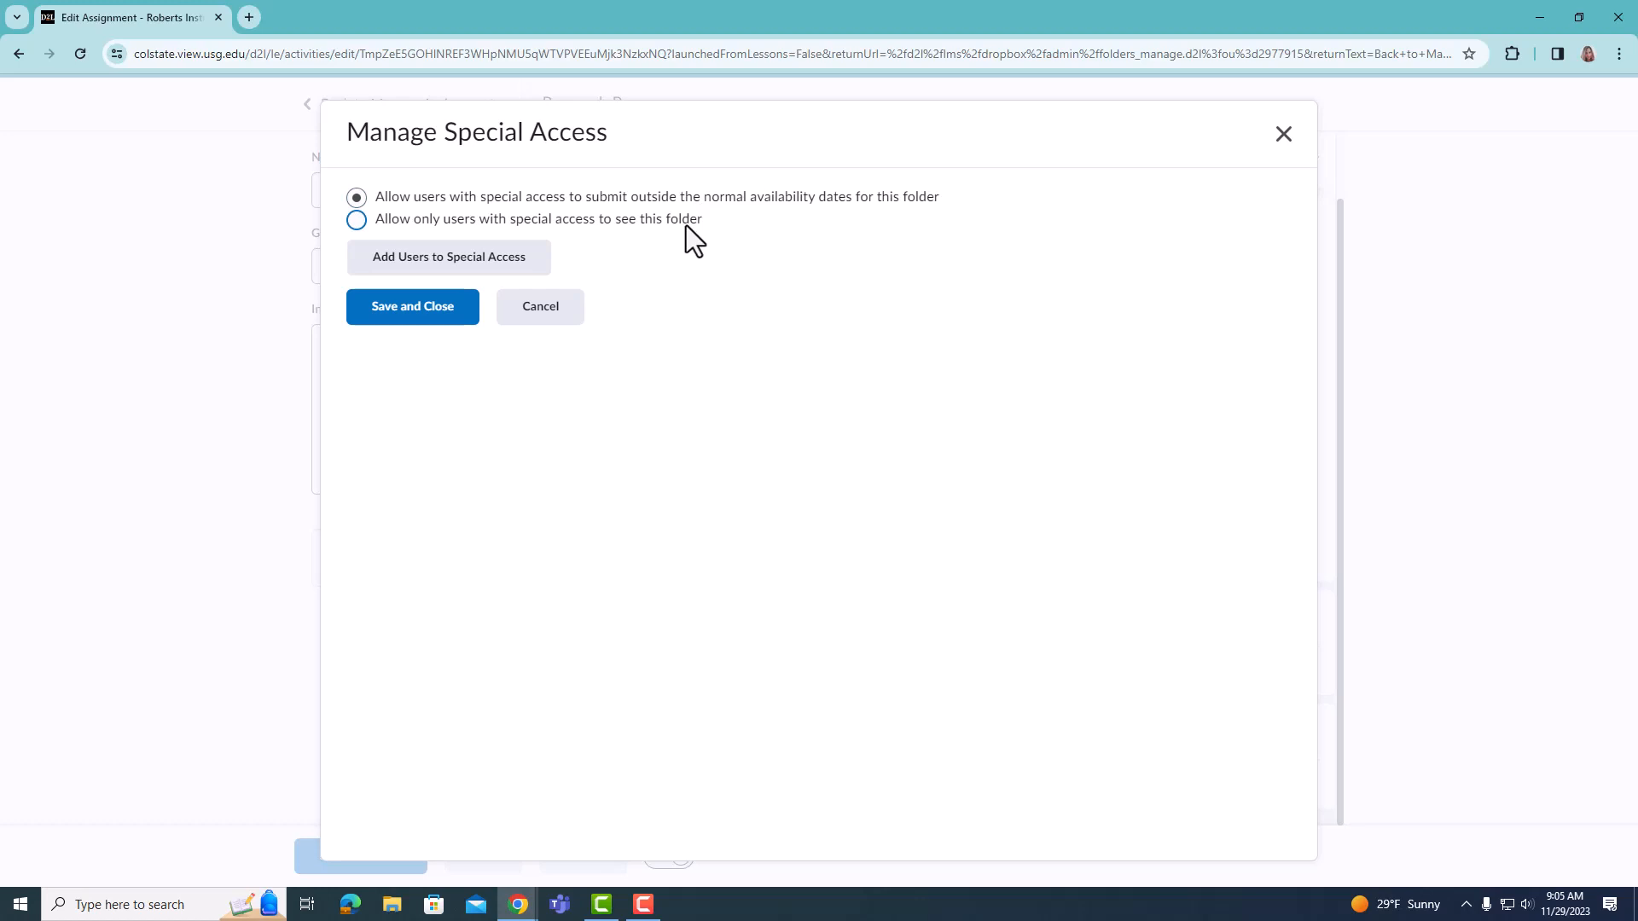
{"action": "left_click", "coordinate": [529, 271]}
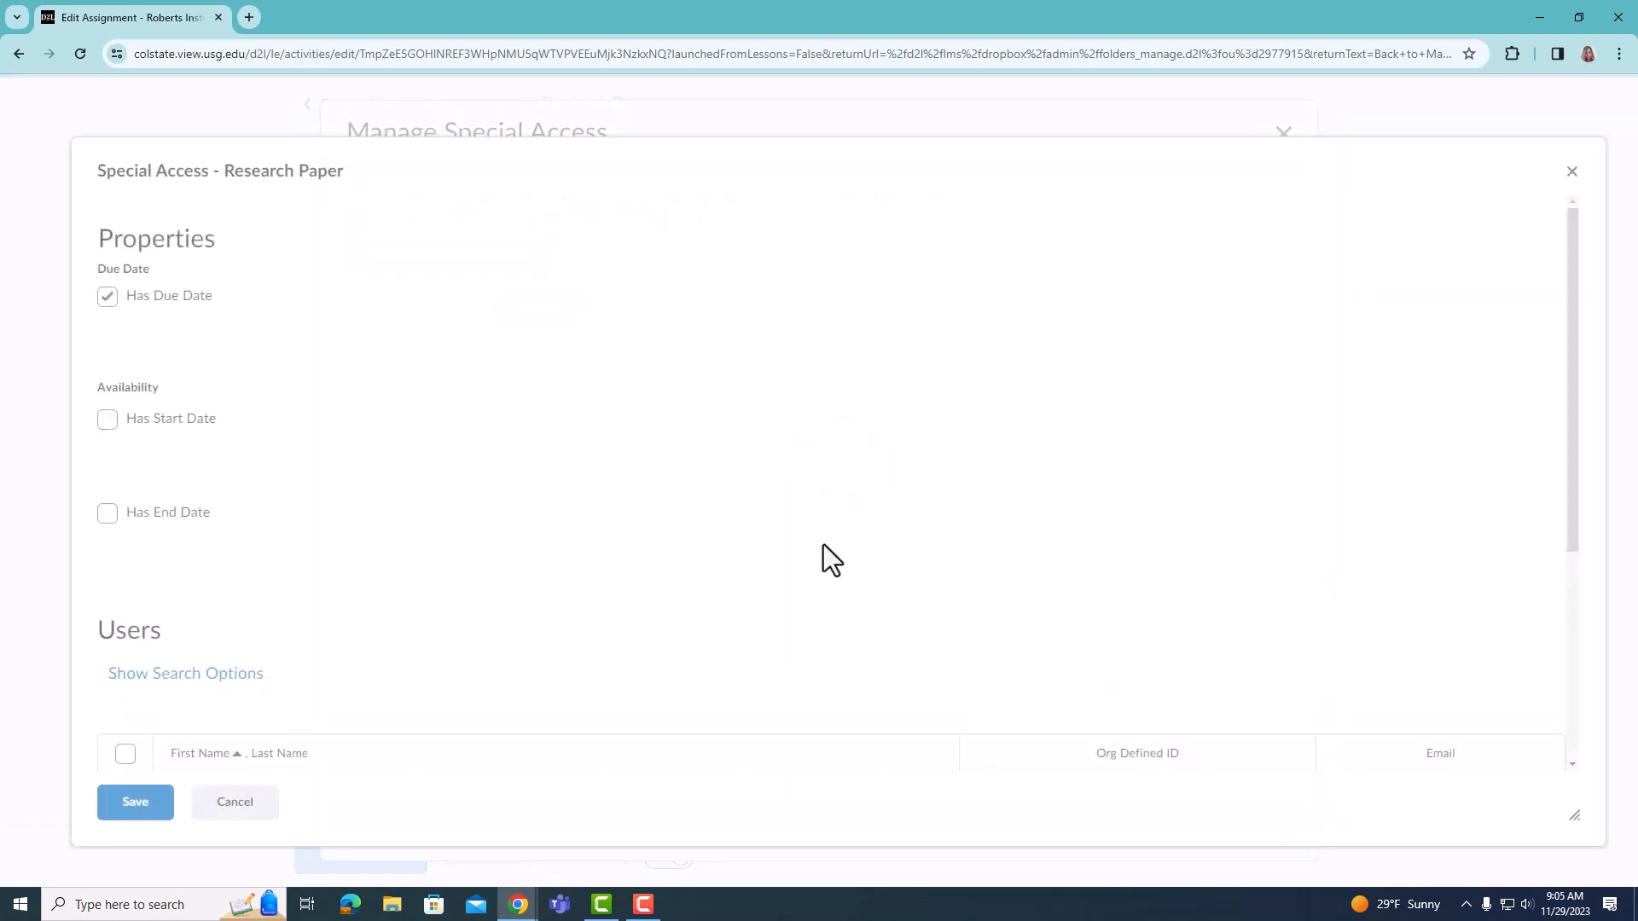
{"action": "left_click", "coordinate": [212, 325]}
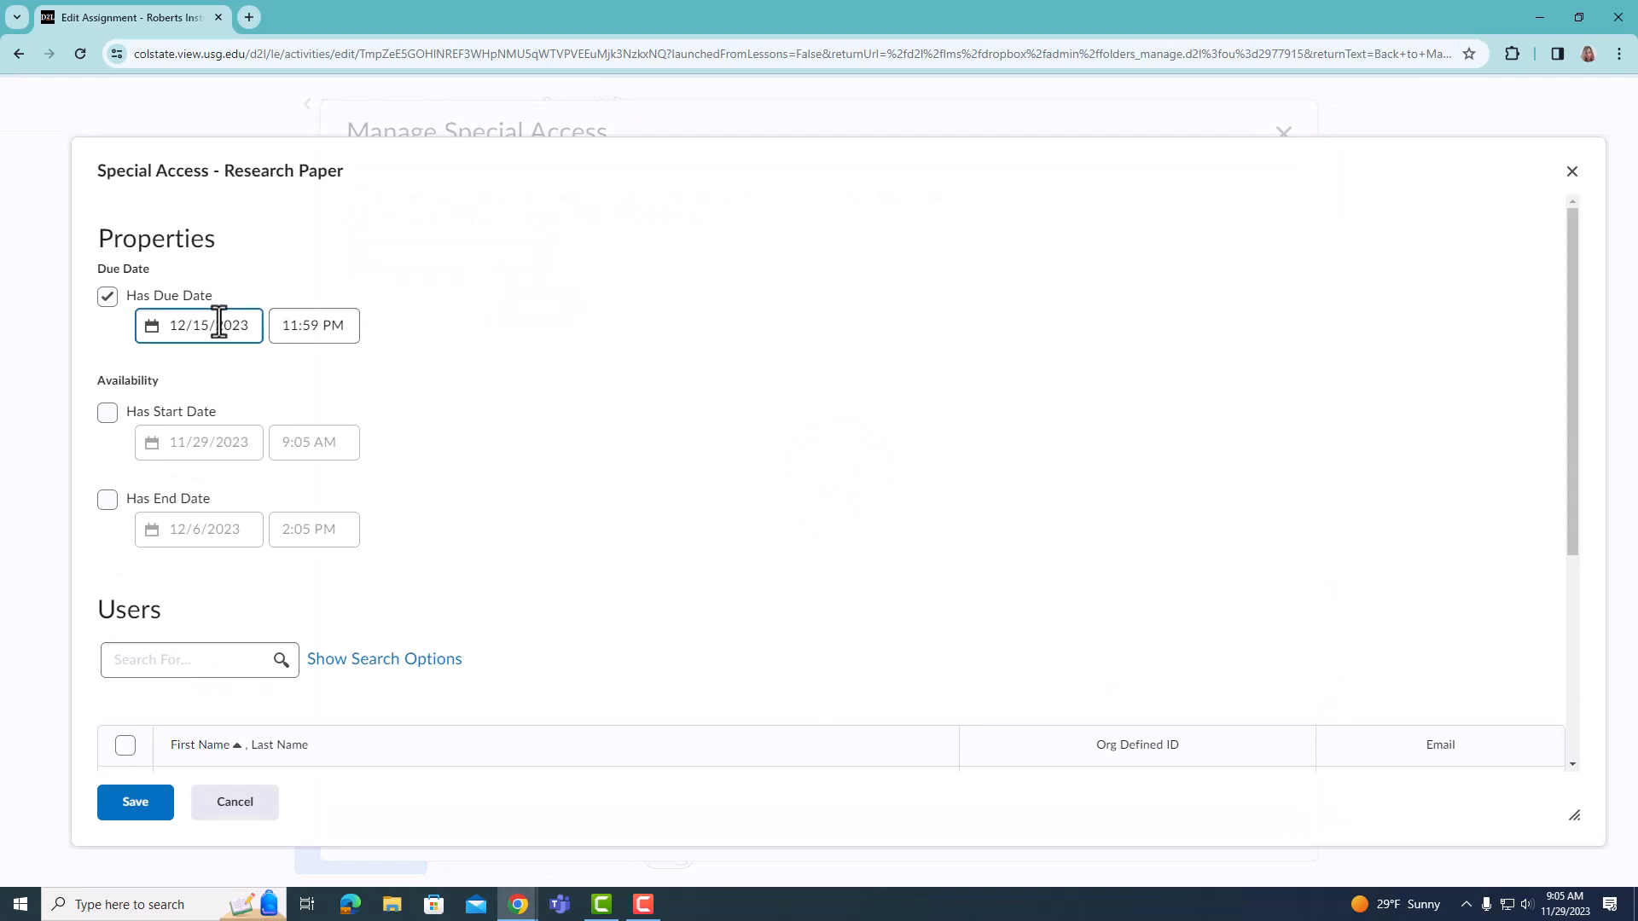
{"action": "left_click", "coordinate": [232, 290]}
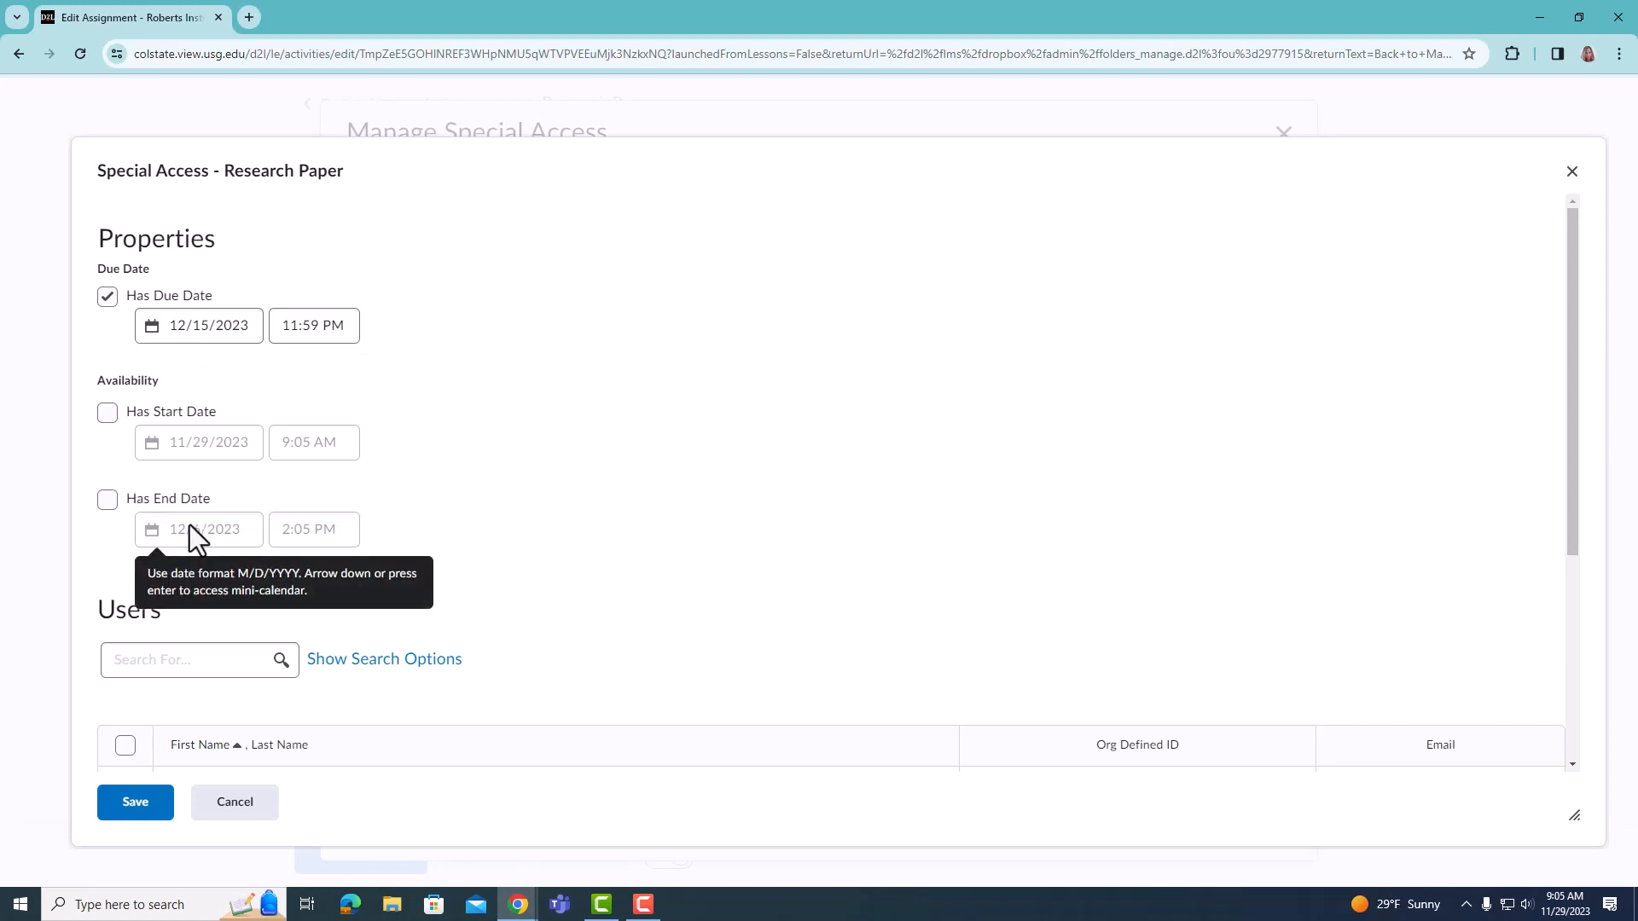
{"action": "left_click", "coordinate": [189, 646]}
{"action": "left_click", "coordinate": [427, 527]}
{"action": "scroll", "coordinate": [209, 587], "scroll_direction": "down", "scroll_amount": 4}
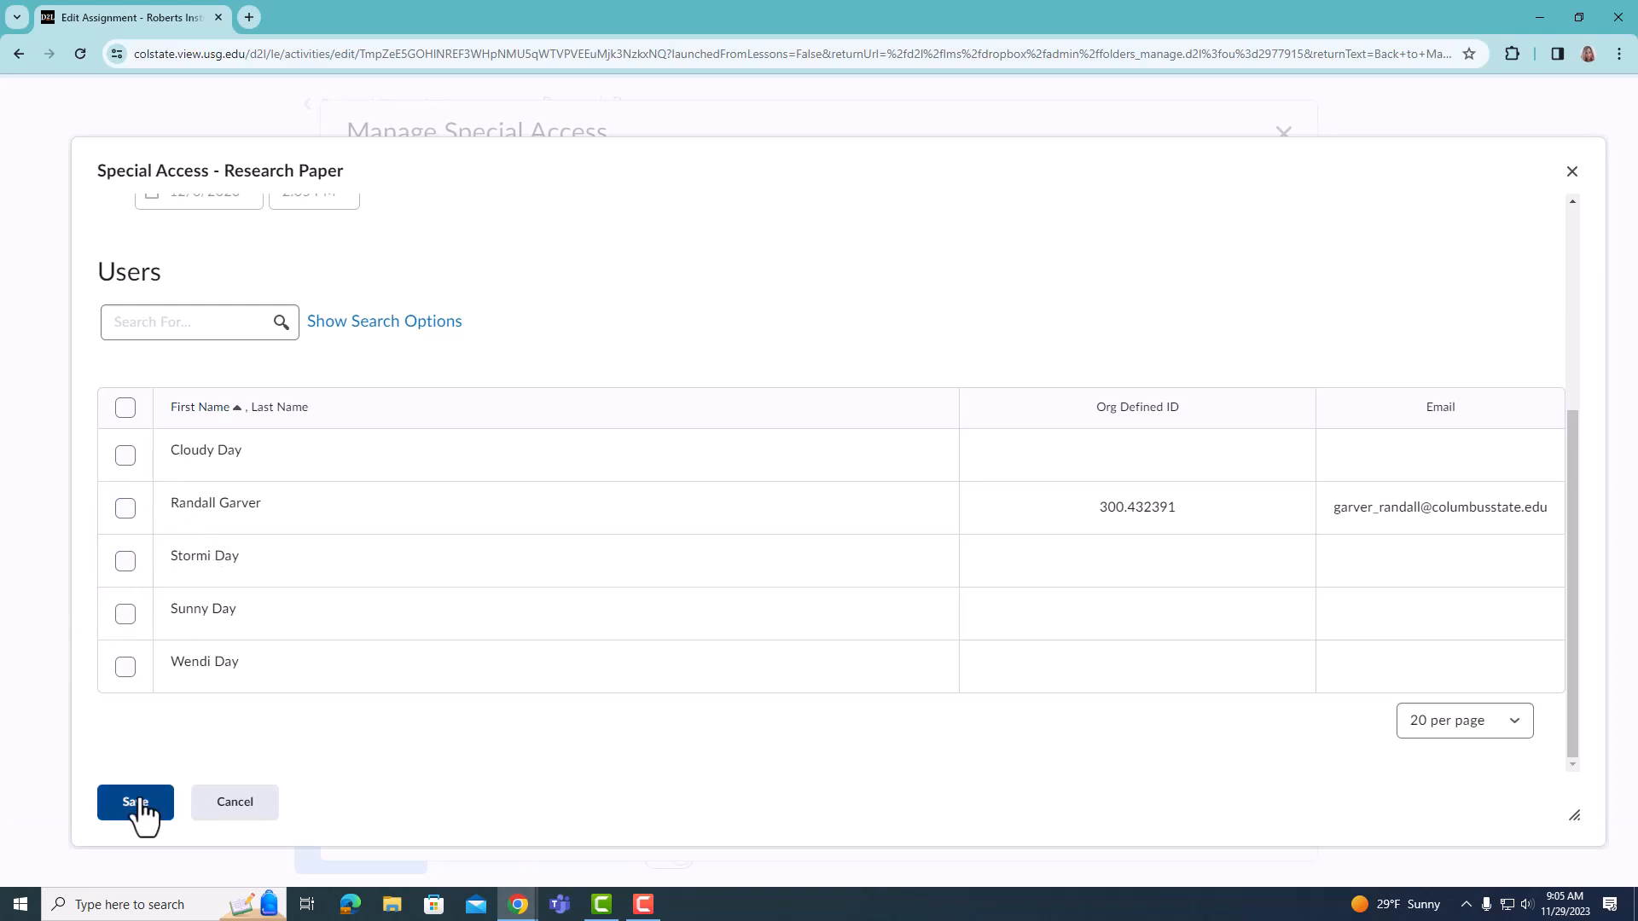
{"action": "left_click", "coordinate": [207, 817]}
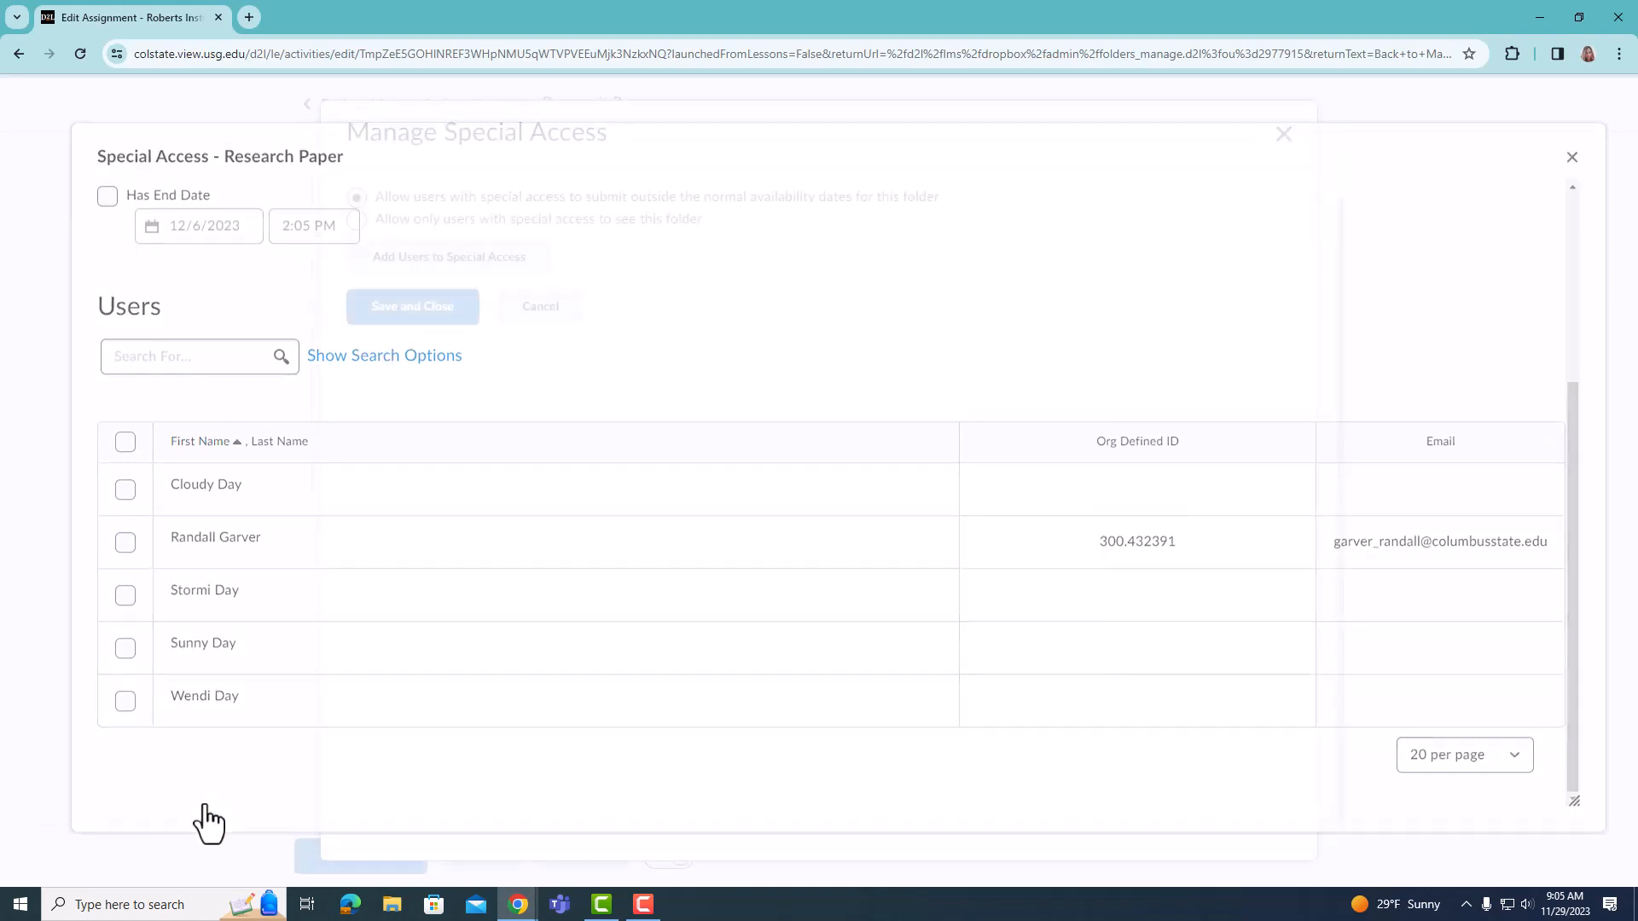
{"action": "left_click", "coordinate": [541, 310]}
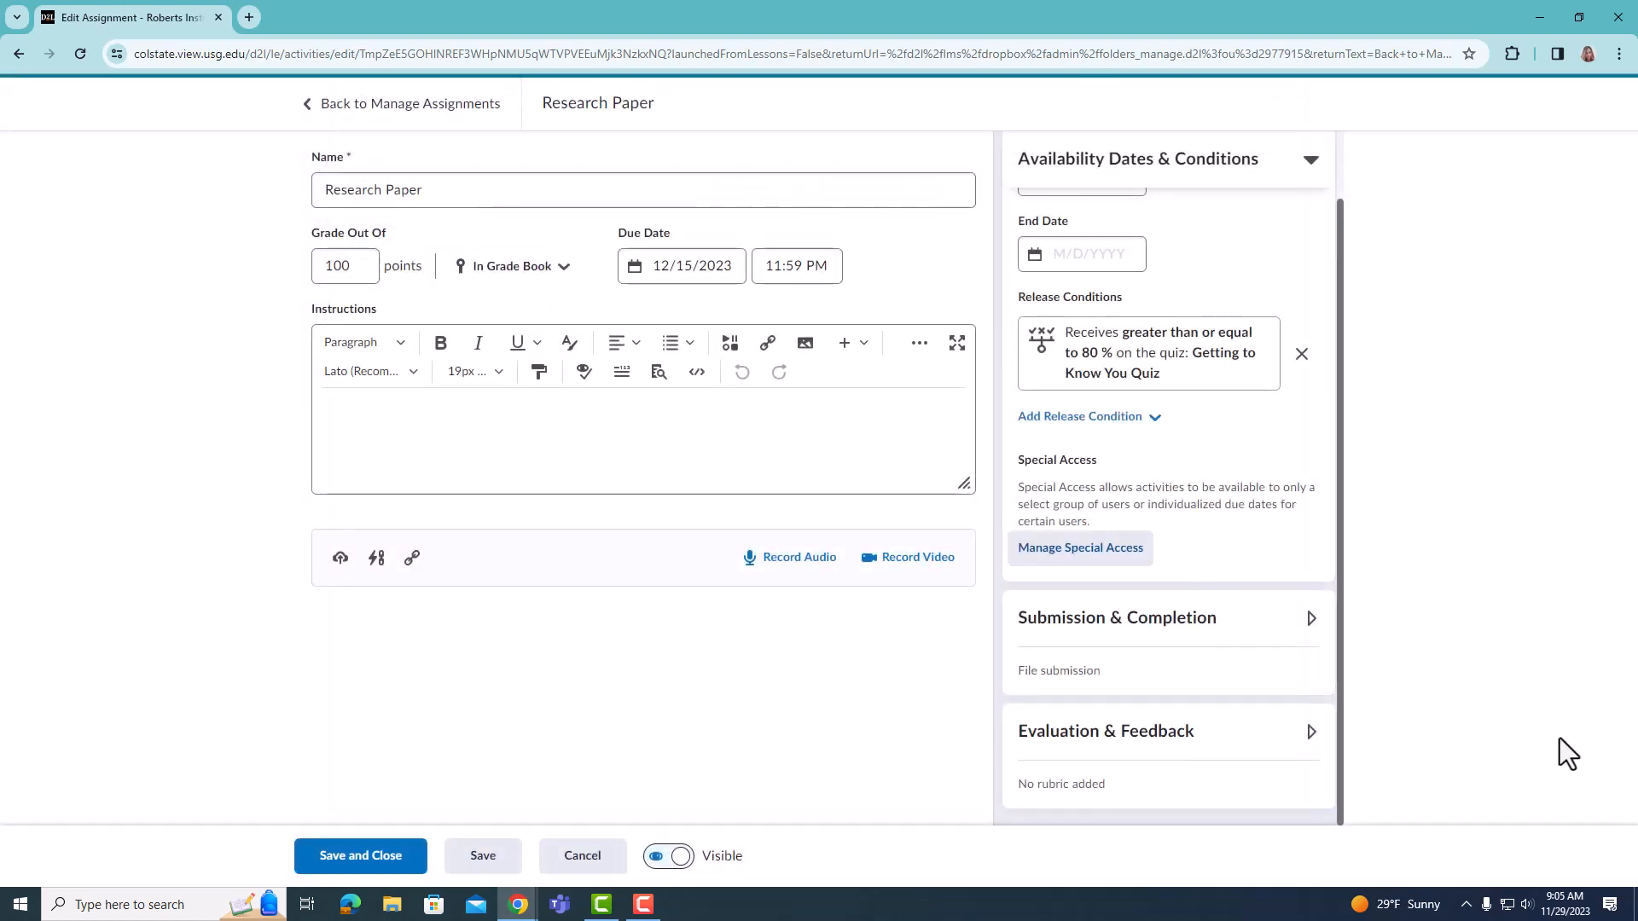
Assign the assignment to the Unit 3 category in the Submission & Completion settings.
{"action": "left_click", "coordinate": [1257, 630]}
{"action": "scroll", "coordinate": [1252, 559], "scroll_direction": "down", "scroll_amount": 5}
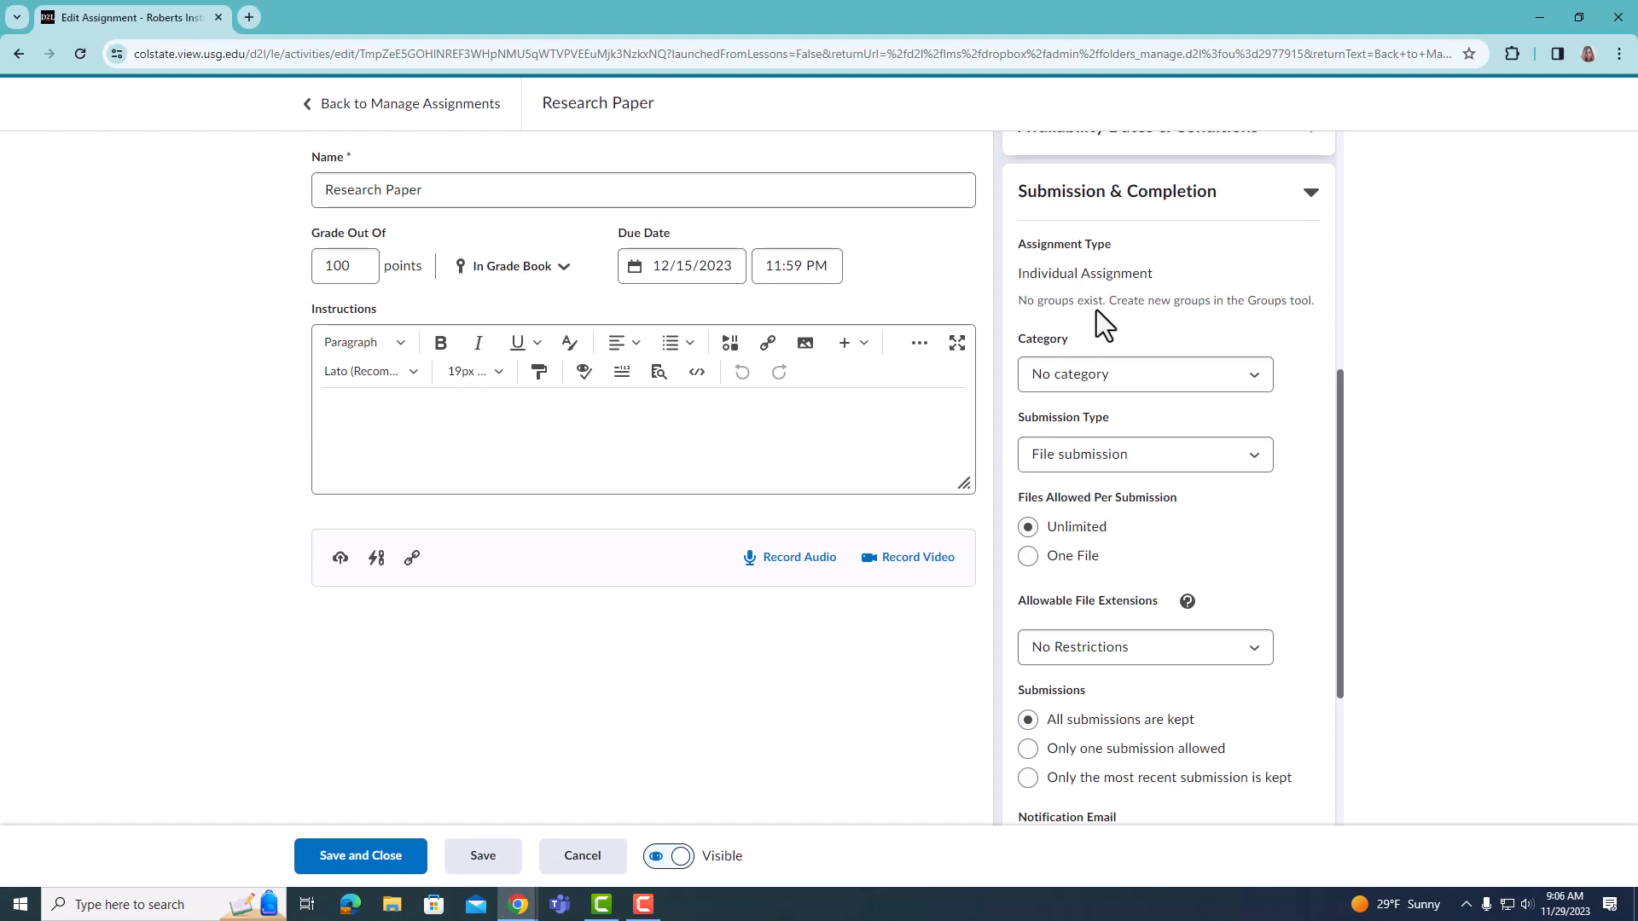
{"action": "left_click", "coordinate": [1078, 378]}
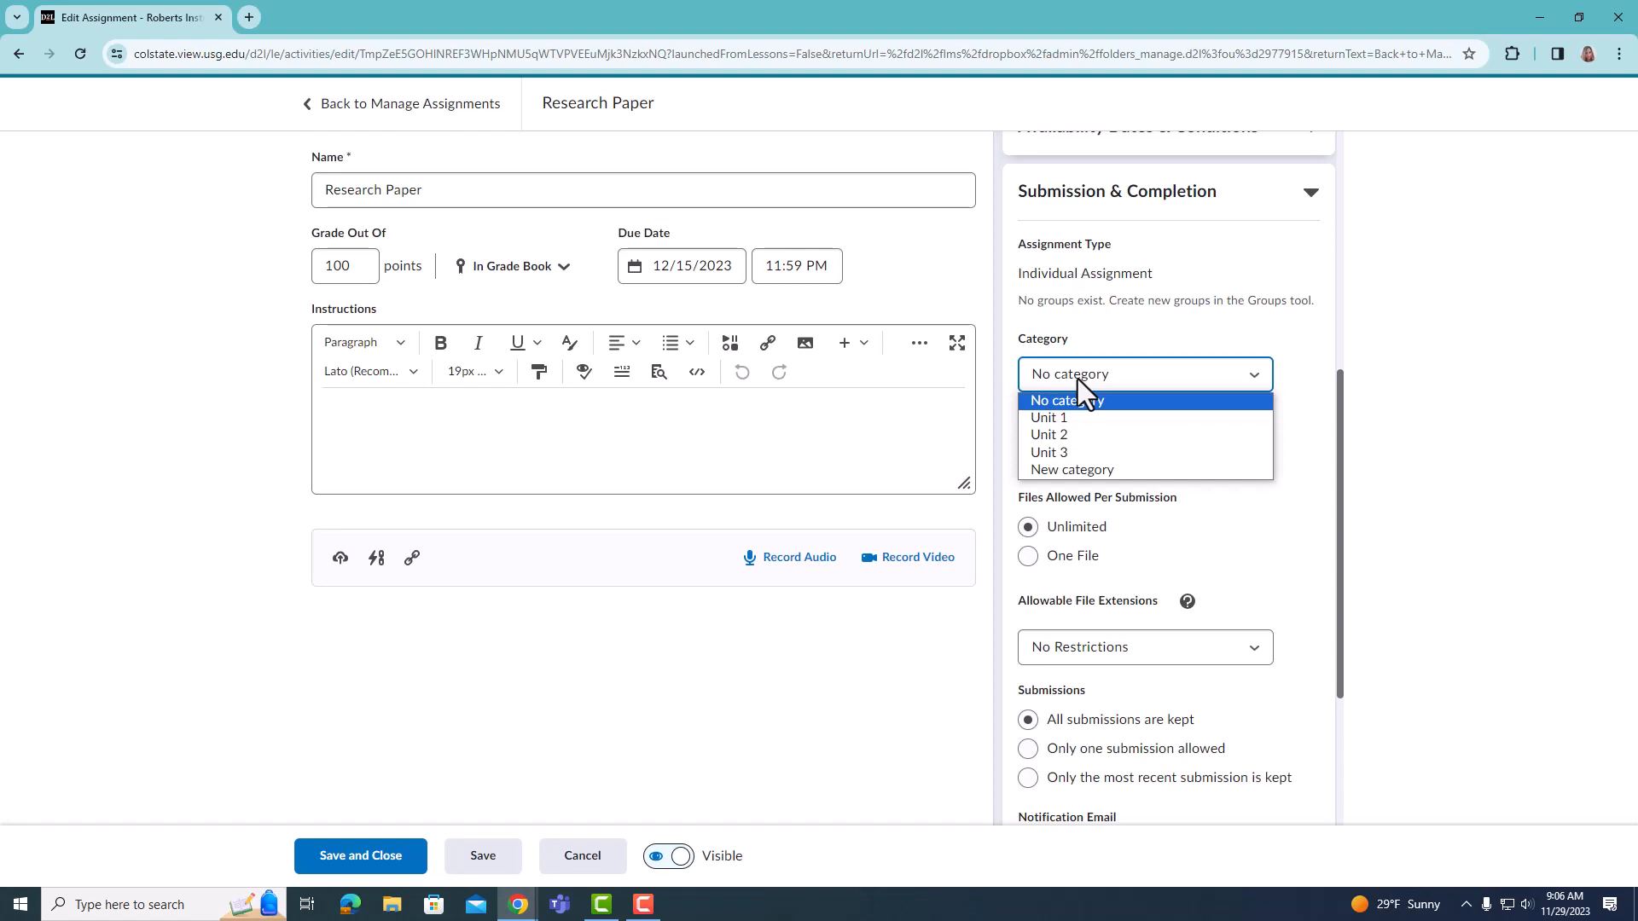
{"action": "left_click", "coordinate": [636, 690]}
{"action": "left_click", "coordinate": [1237, 385]}
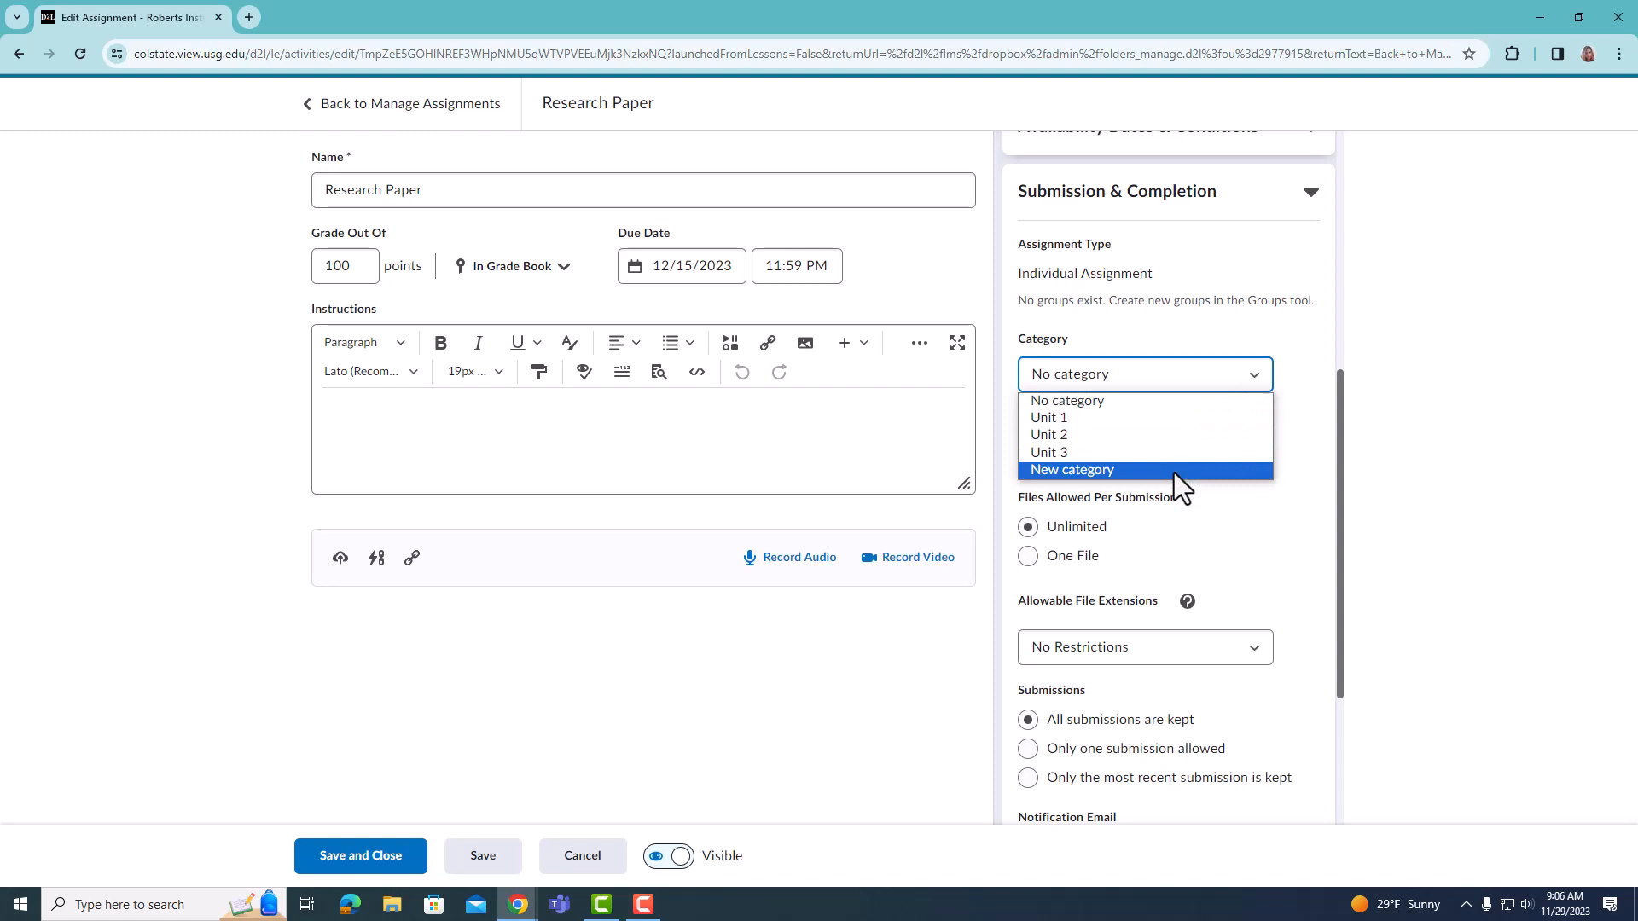
{"action": "left_click", "coordinate": [1133, 459]}
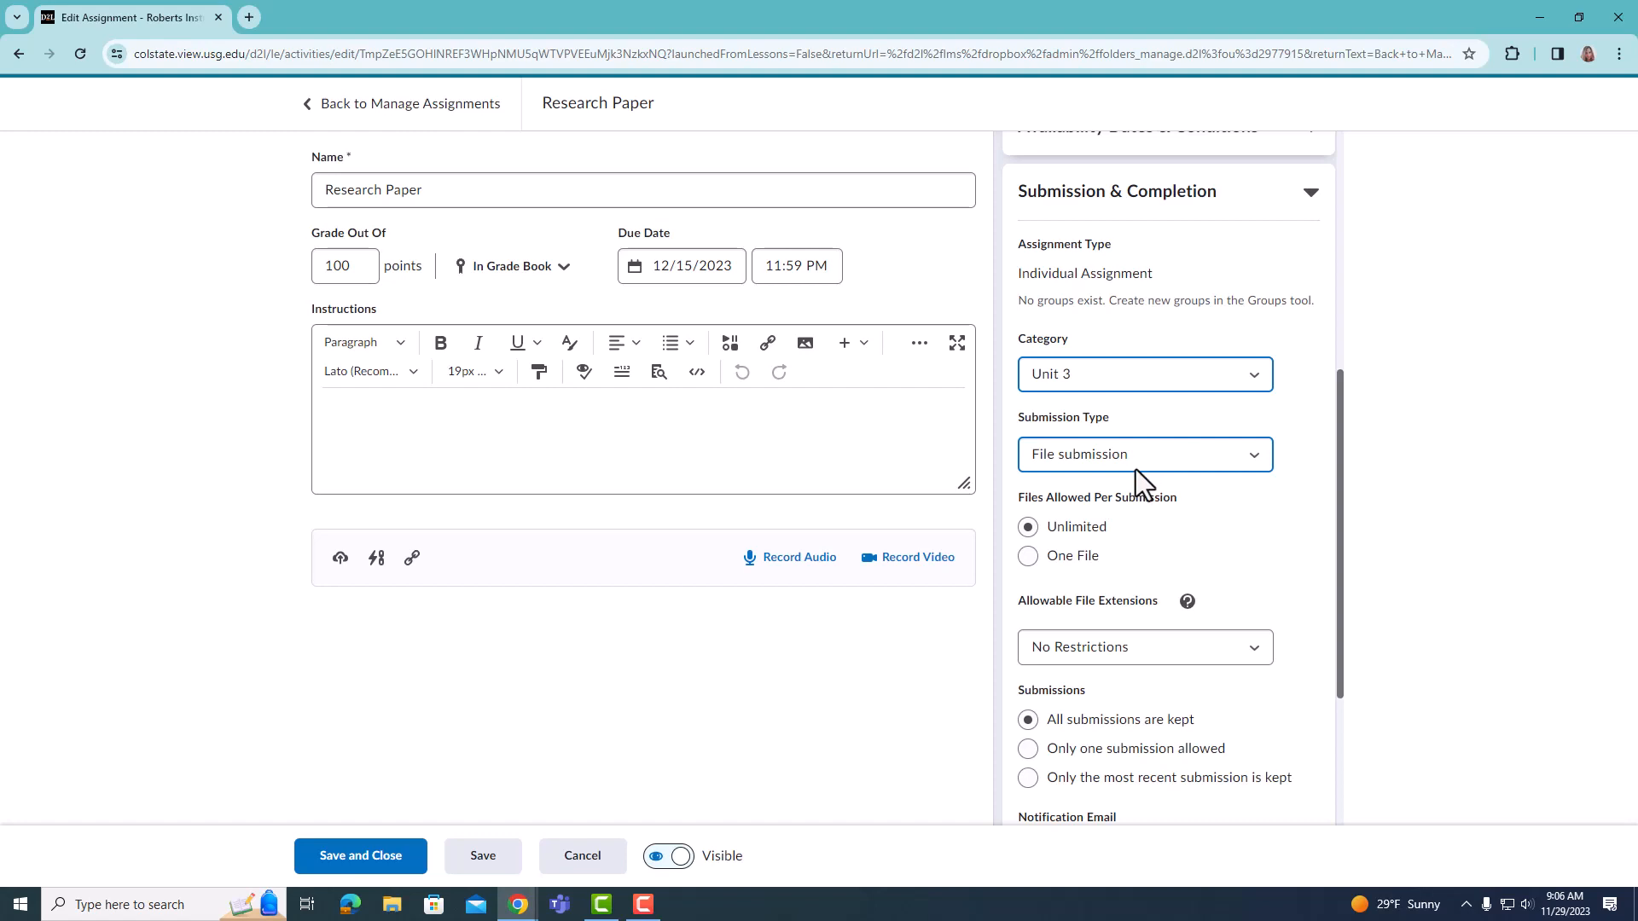
Examine the file submission settings: files allowed, allowable file extensions, submissions kept and notification email.
{"action": "scroll", "coordinate": [1134, 469], "scroll_direction": "down", "scroll_amount": 2}
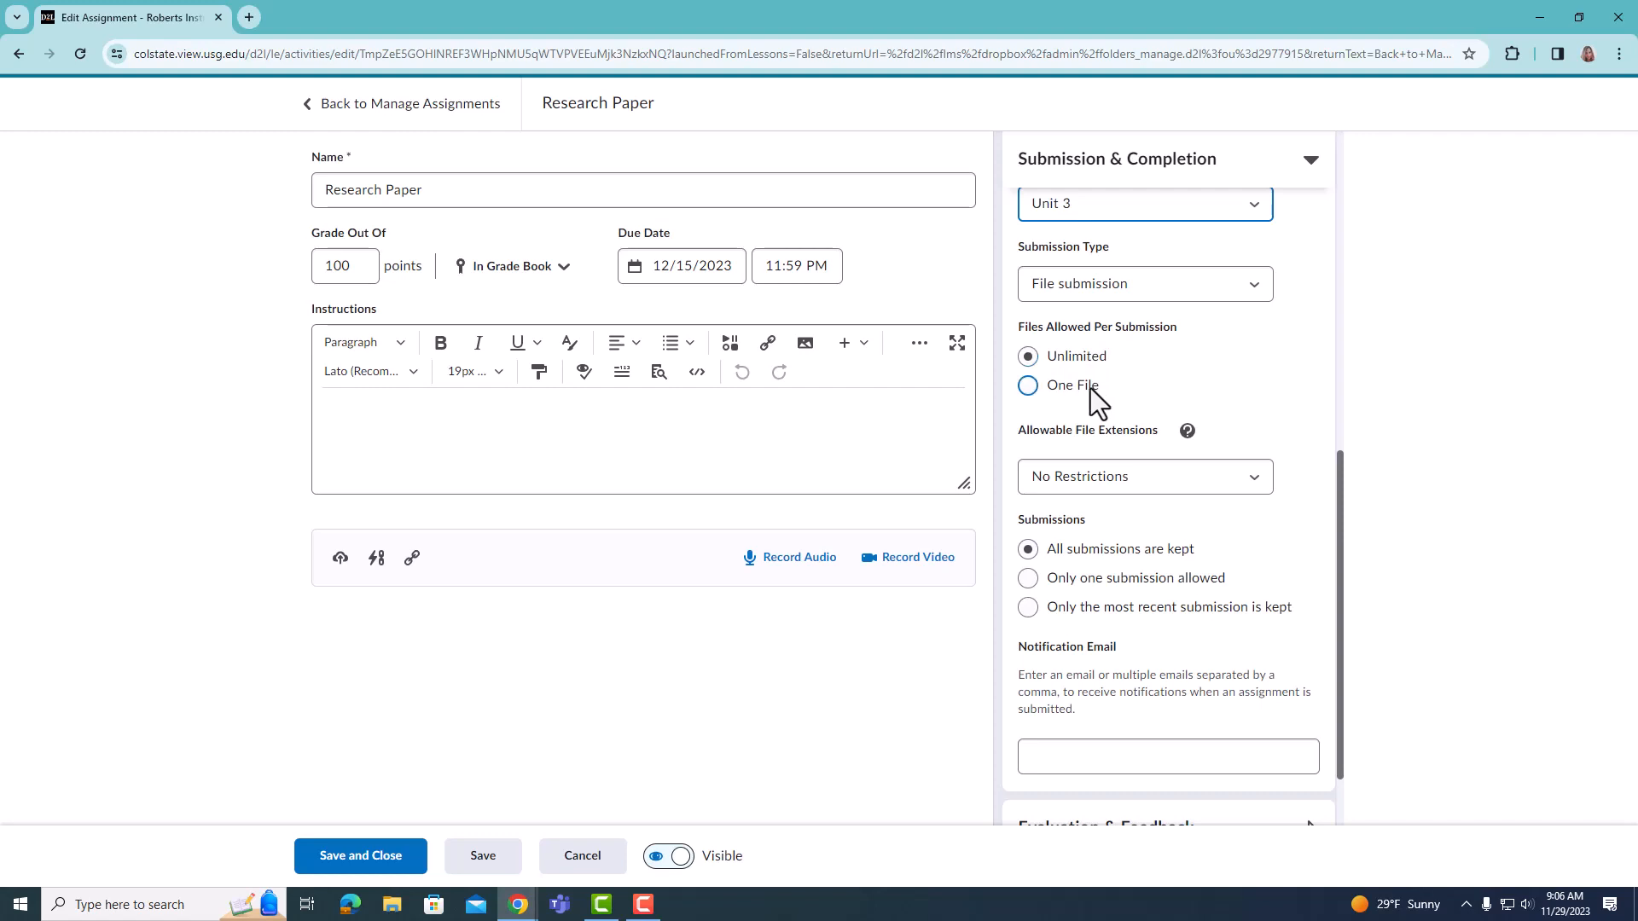
{"action": "scroll", "coordinate": [1091, 388], "scroll_direction": "down", "scroll_amount": 1}
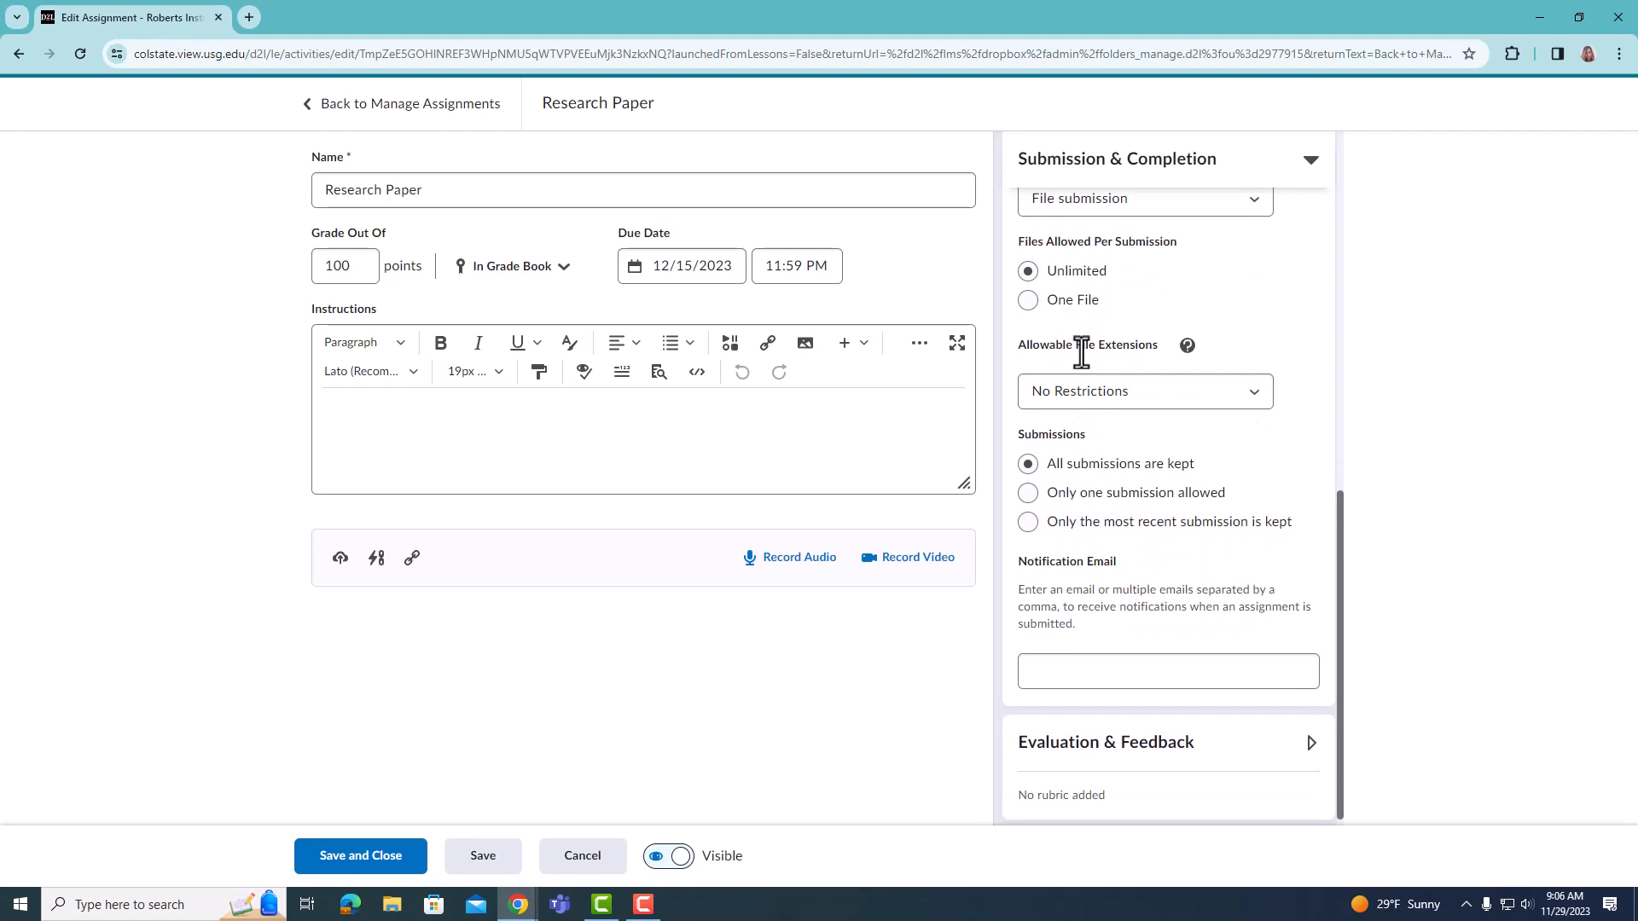
{"action": "left_click", "coordinate": [1085, 389]}
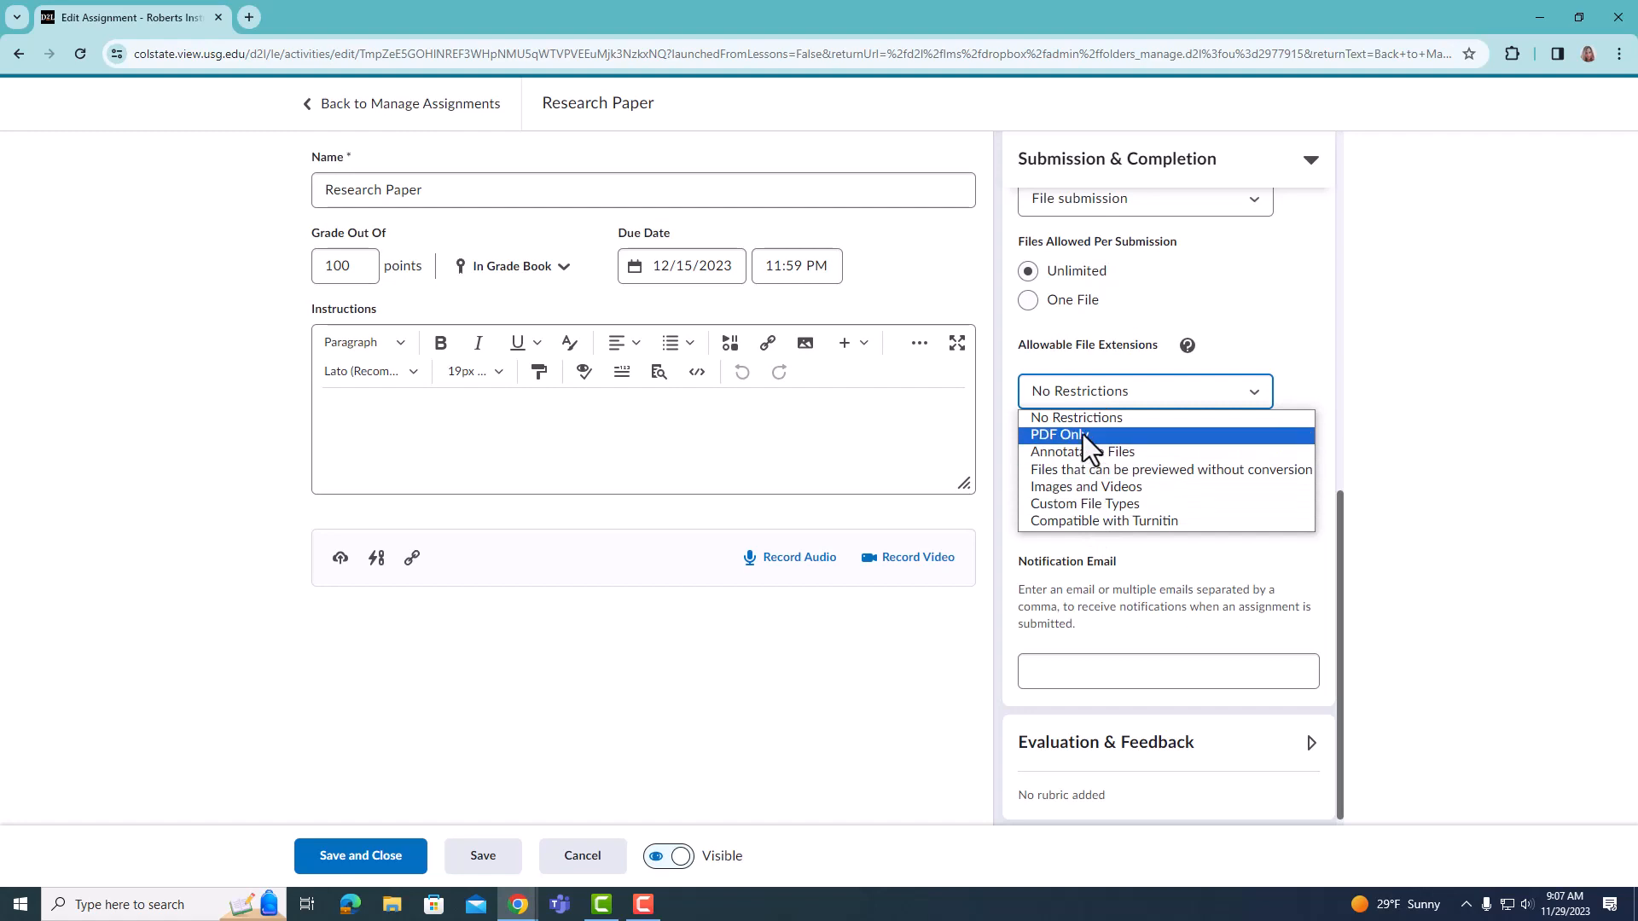
{"action": "left_click", "coordinate": [1229, 333]}
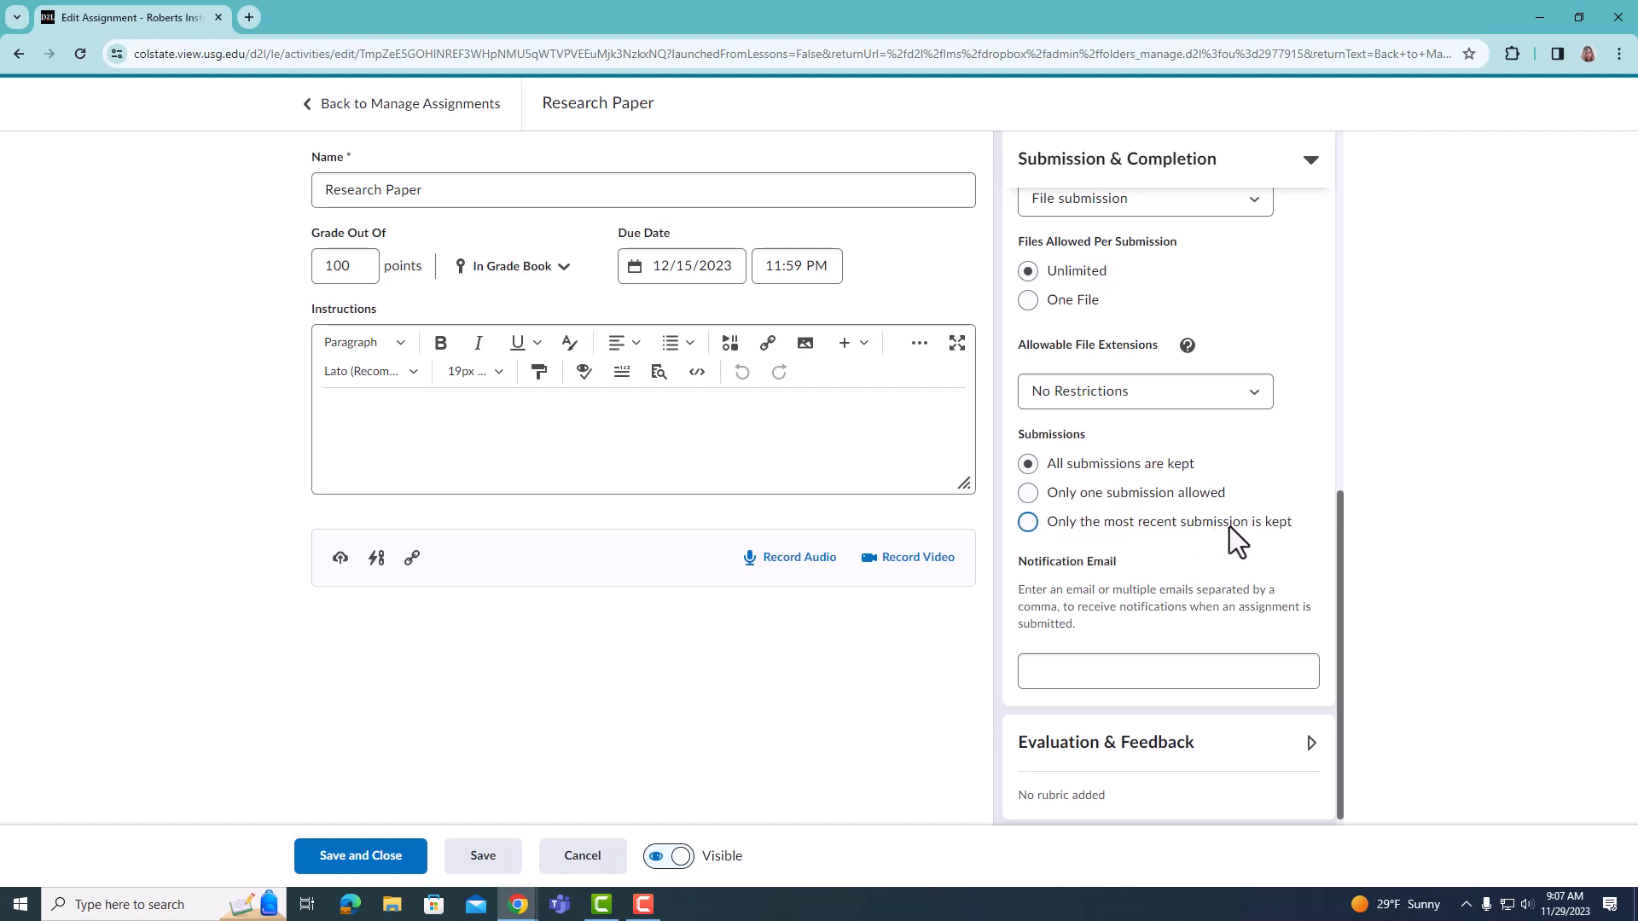
{"action": "left_click", "coordinate": [1114, 684]}
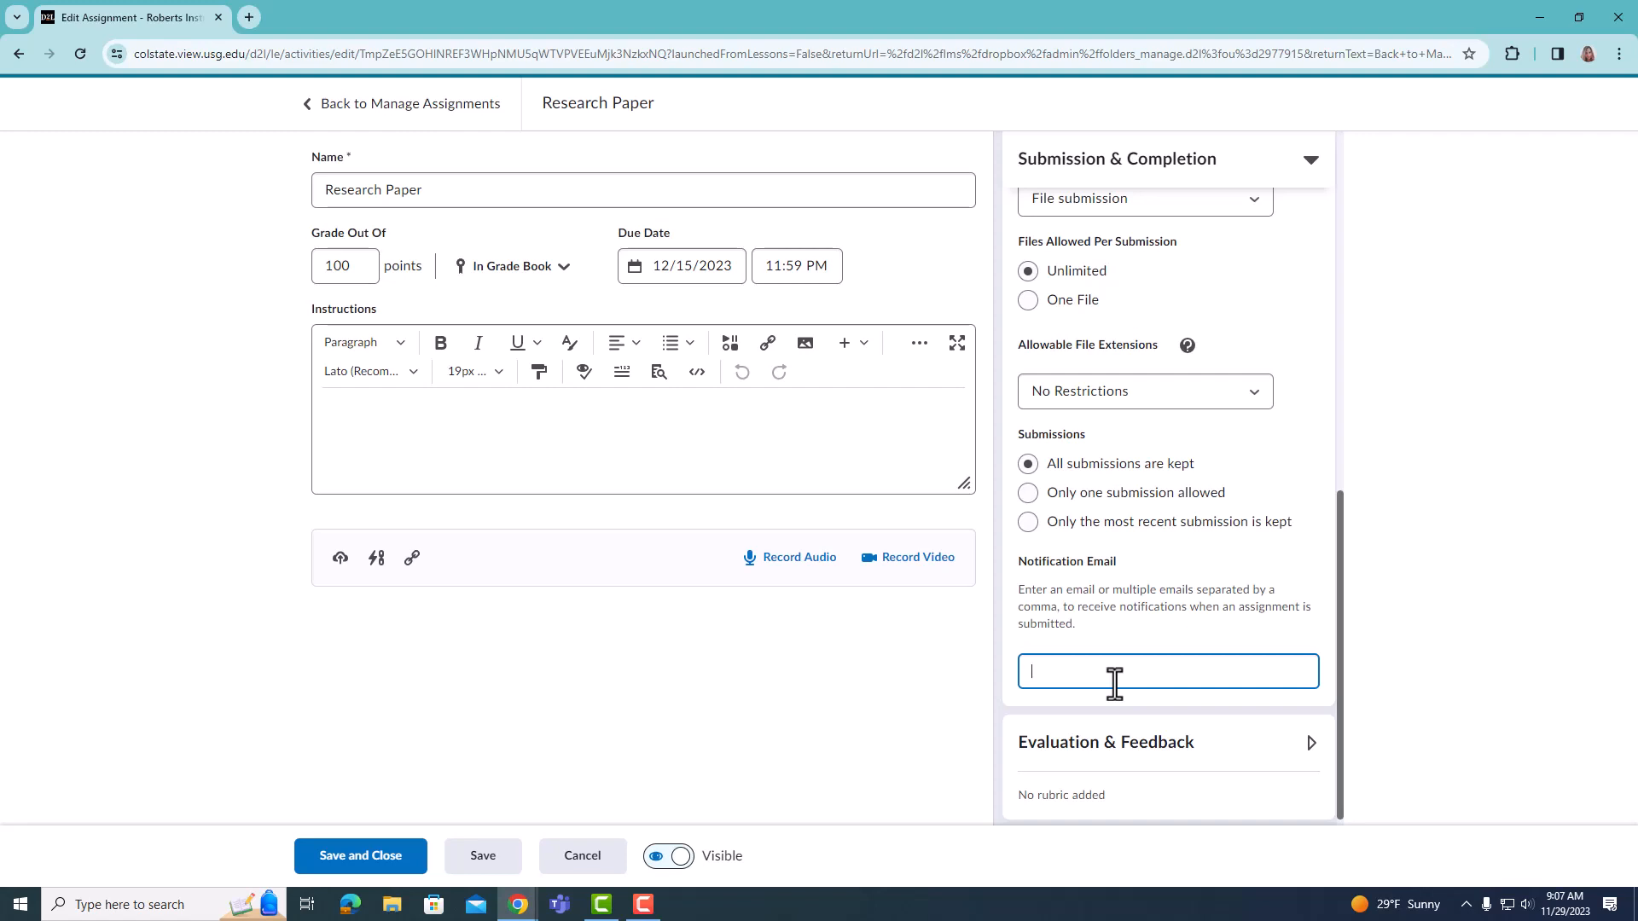
Set the submission type to Text submission and examine its submission and notification email options.
{"action": "scroll", "coordinate": [1153, 533], "scroll_direction": "up", "scroll_amount": 1}
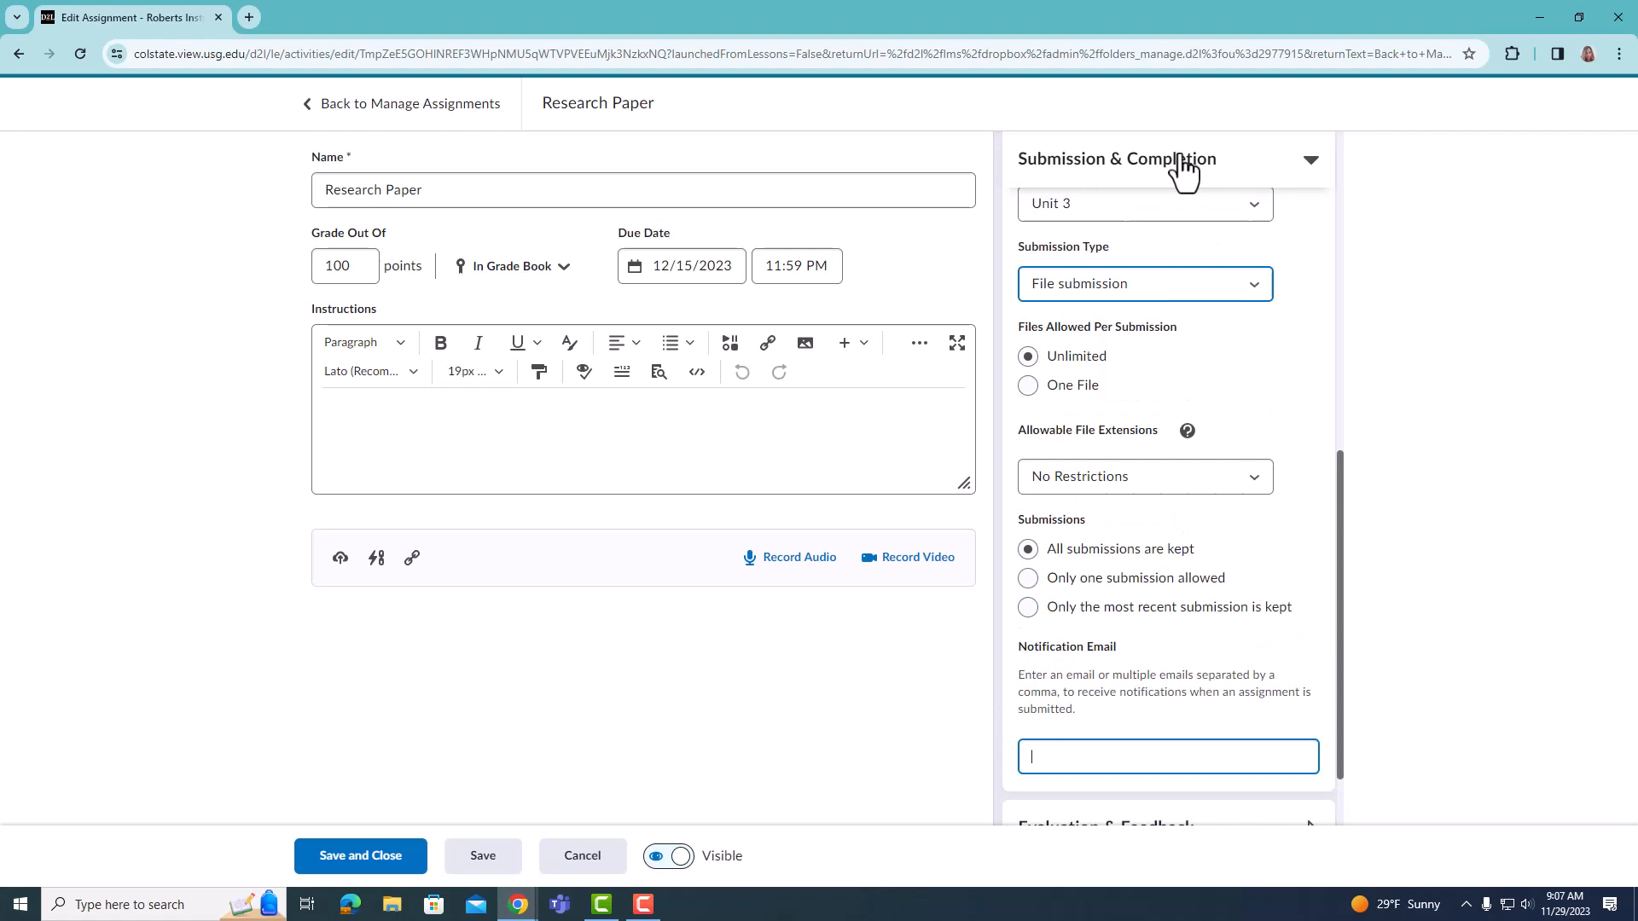
{"action": "left_click", "coordinate": [1169, 281]}
{"action": "left_click", "coordinate": [1166, 326]}
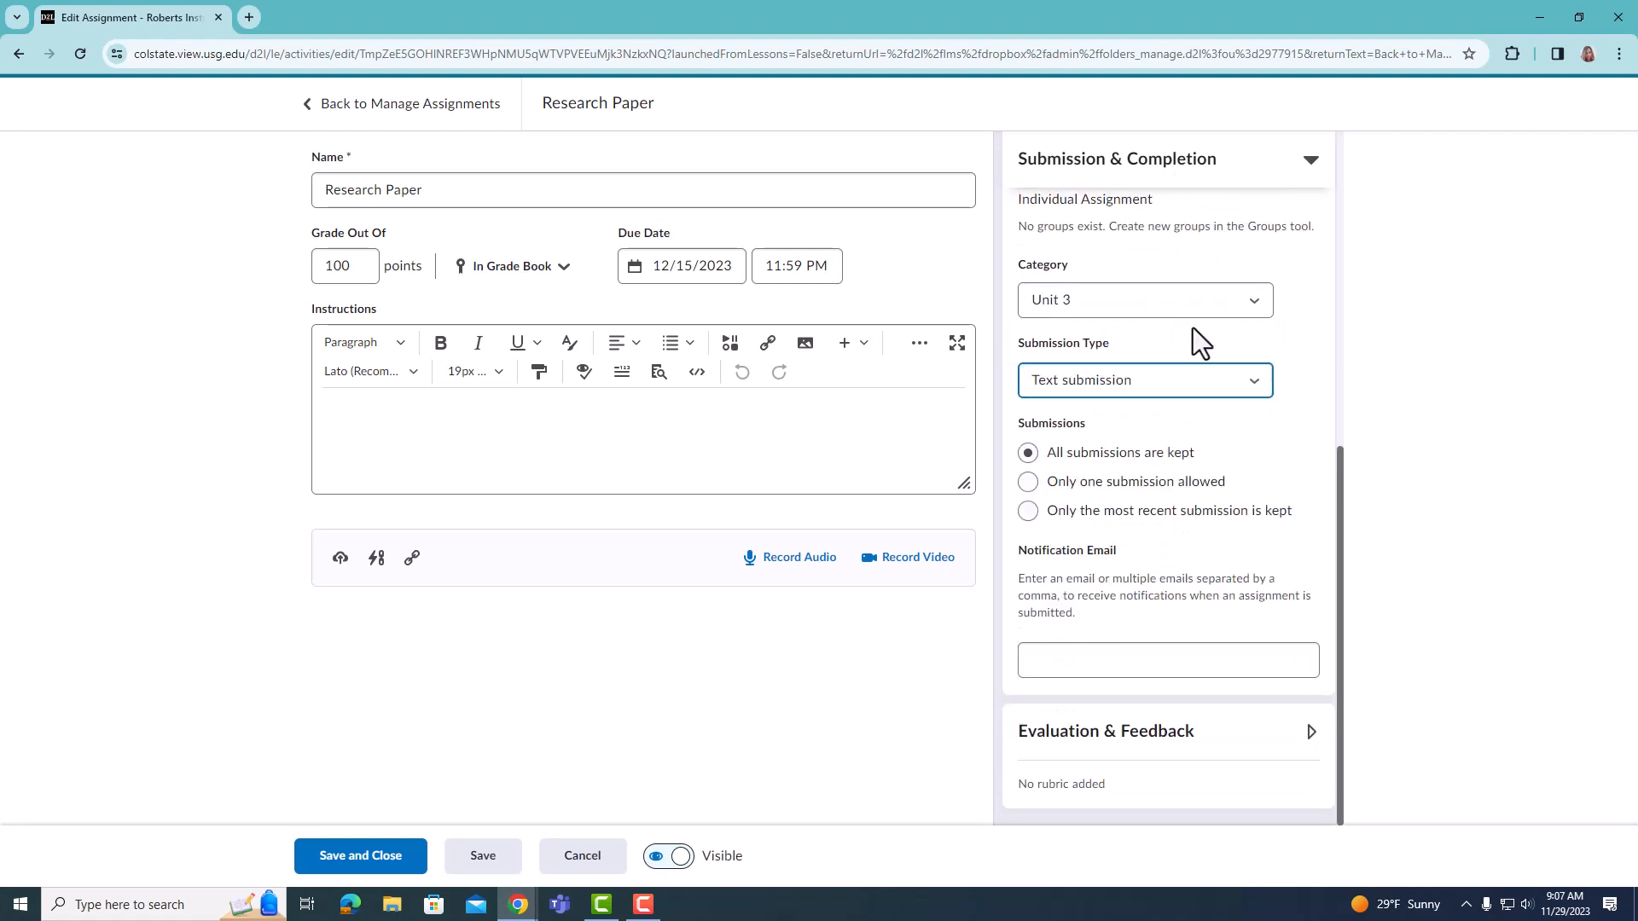
{"action": "left_click", "coordinate": [1158, 662]}
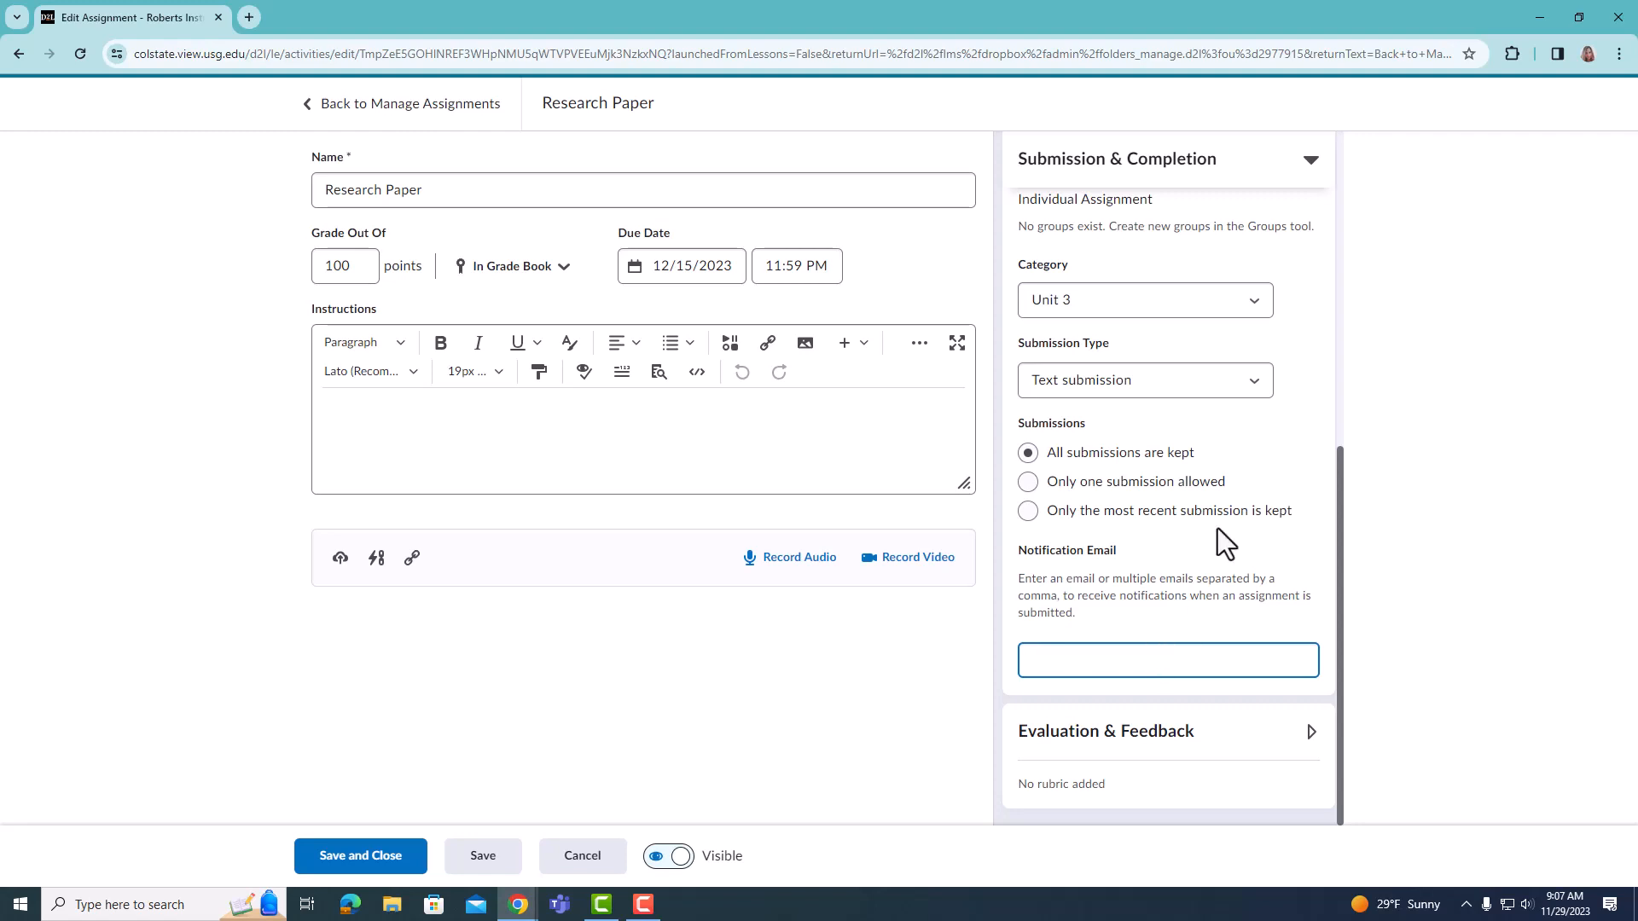
{"action": "left_click", "coordinate": [662, 698]}
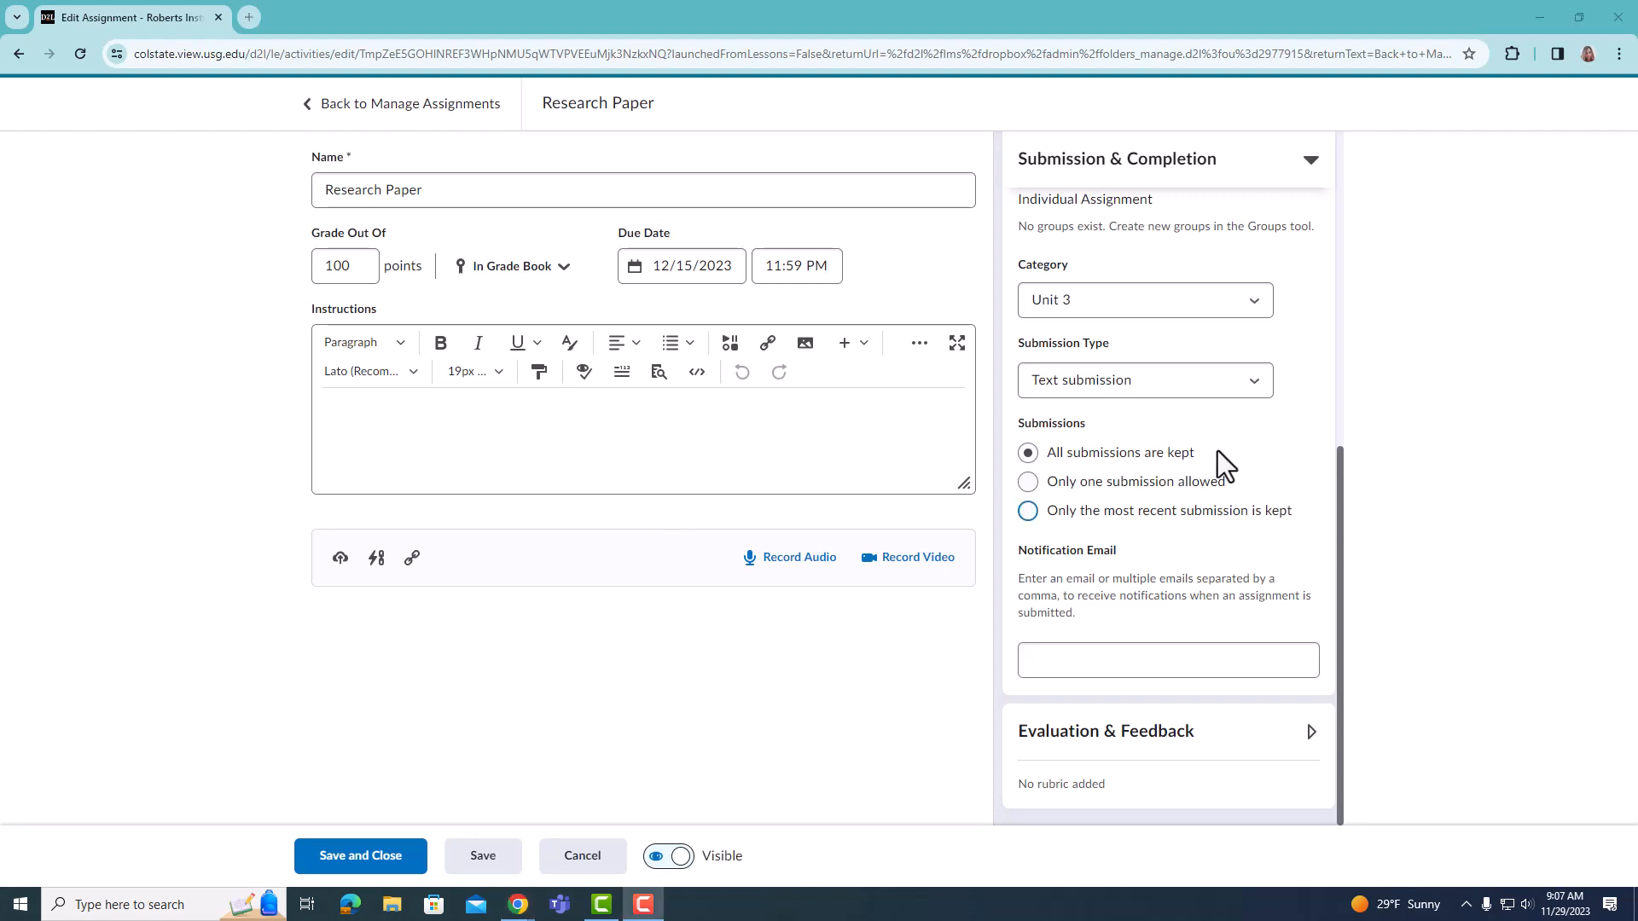
Set the submission type to On paper submission and open its Marked as completed choices.
{"action": "left_click", "coordinate": [1232, 376]}
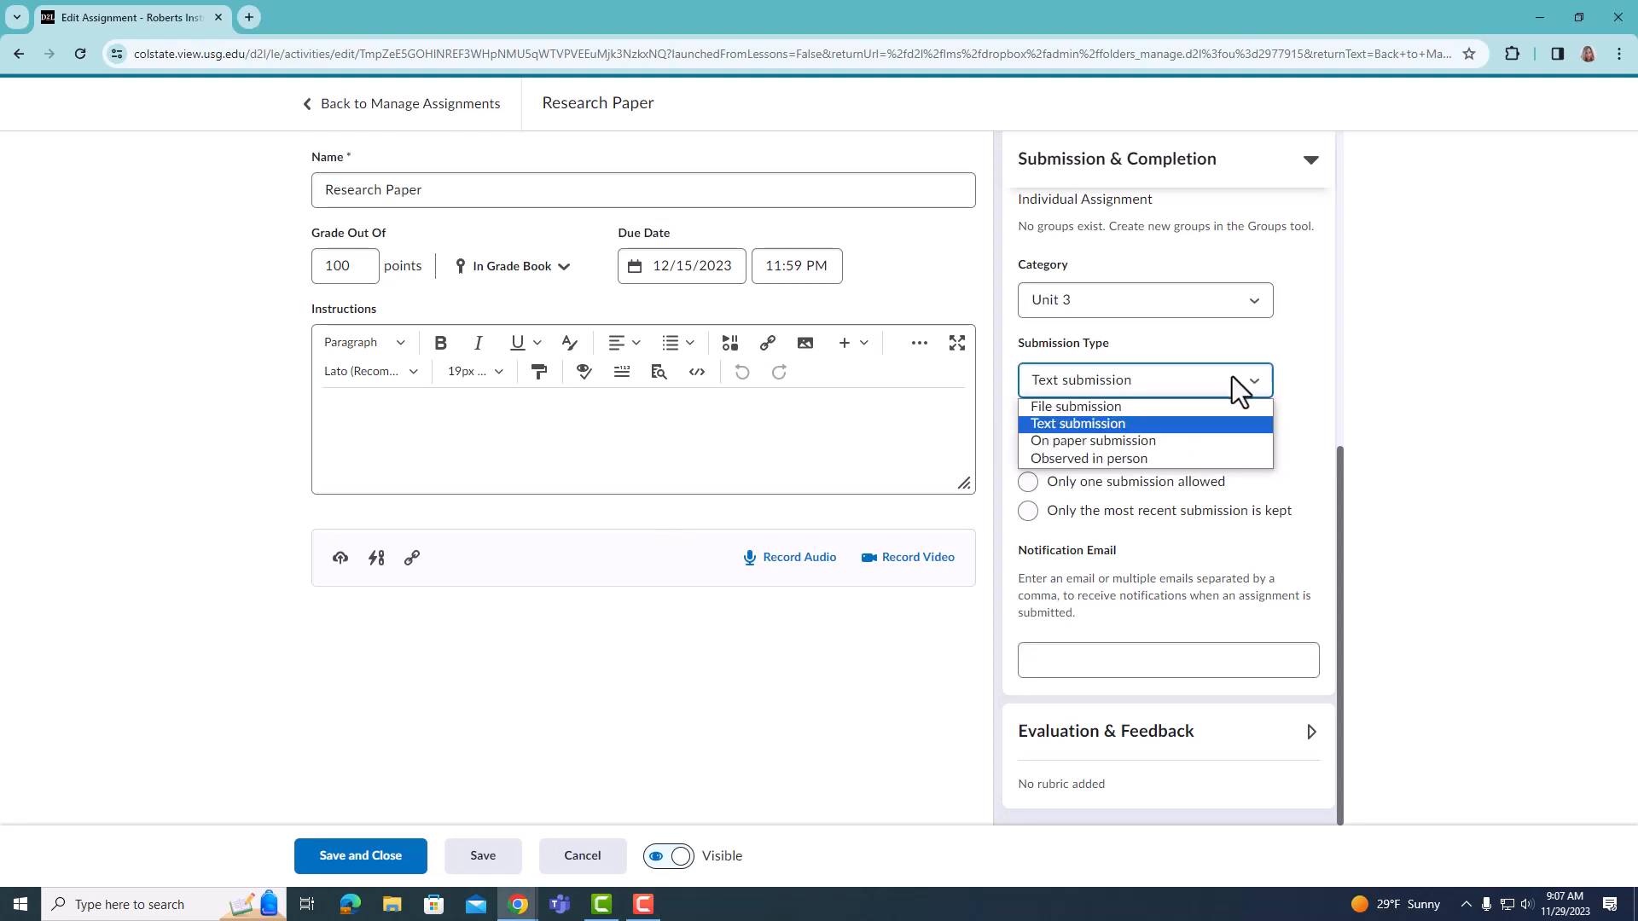
{"action": "left_click", "coordinate": [1206, 441]}
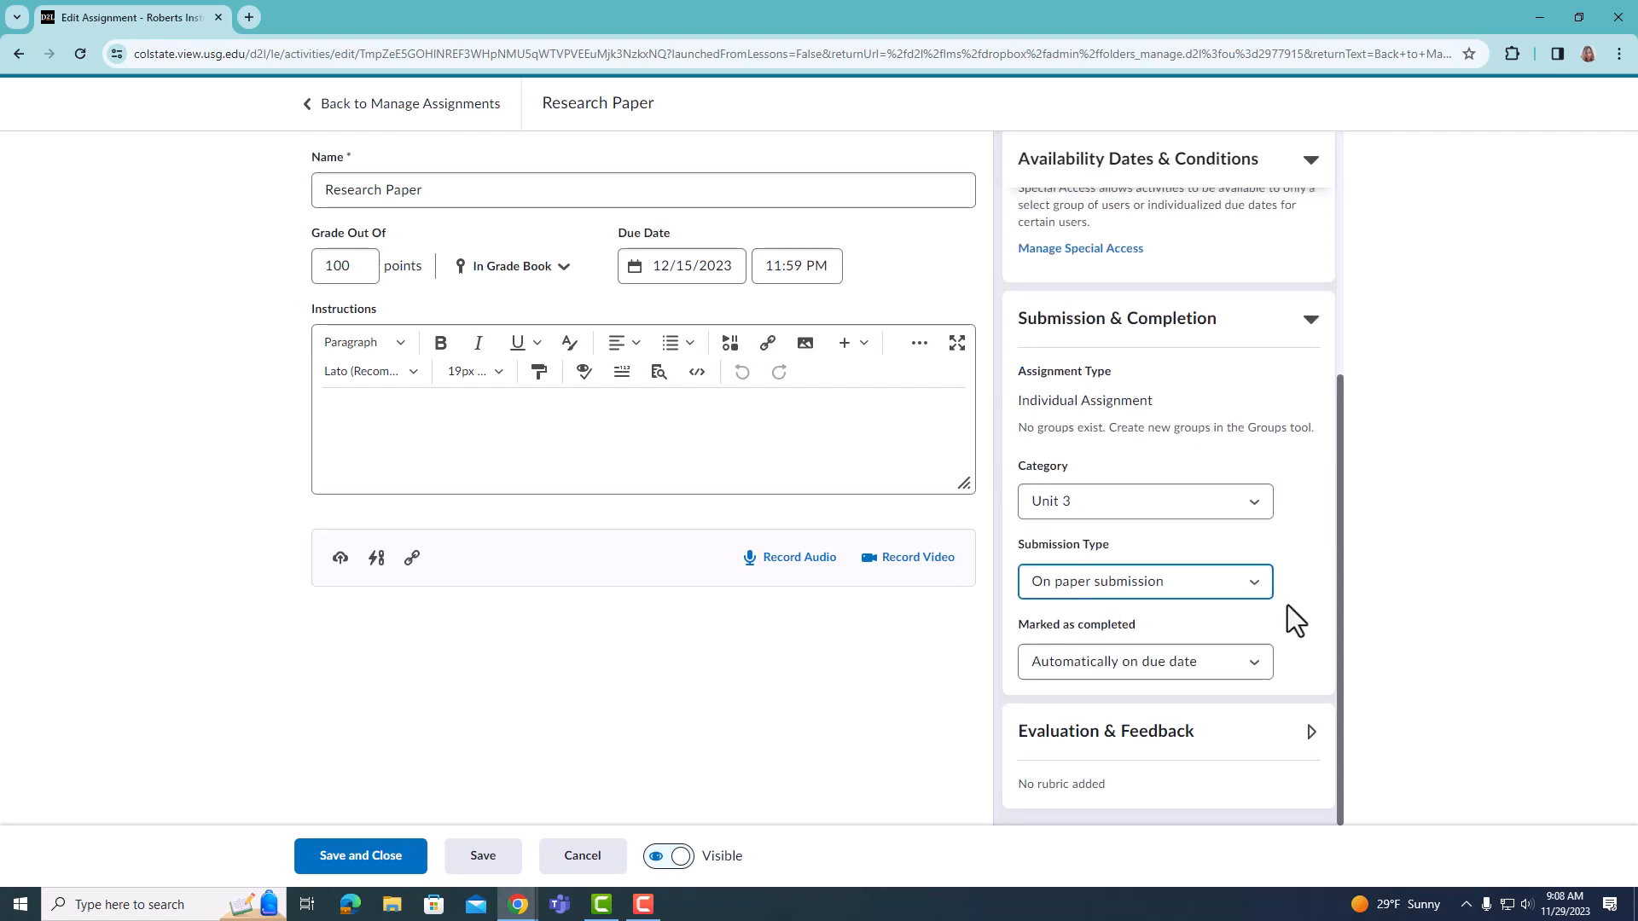
{"action": "left_click", "coordinate": [1274, 680]}
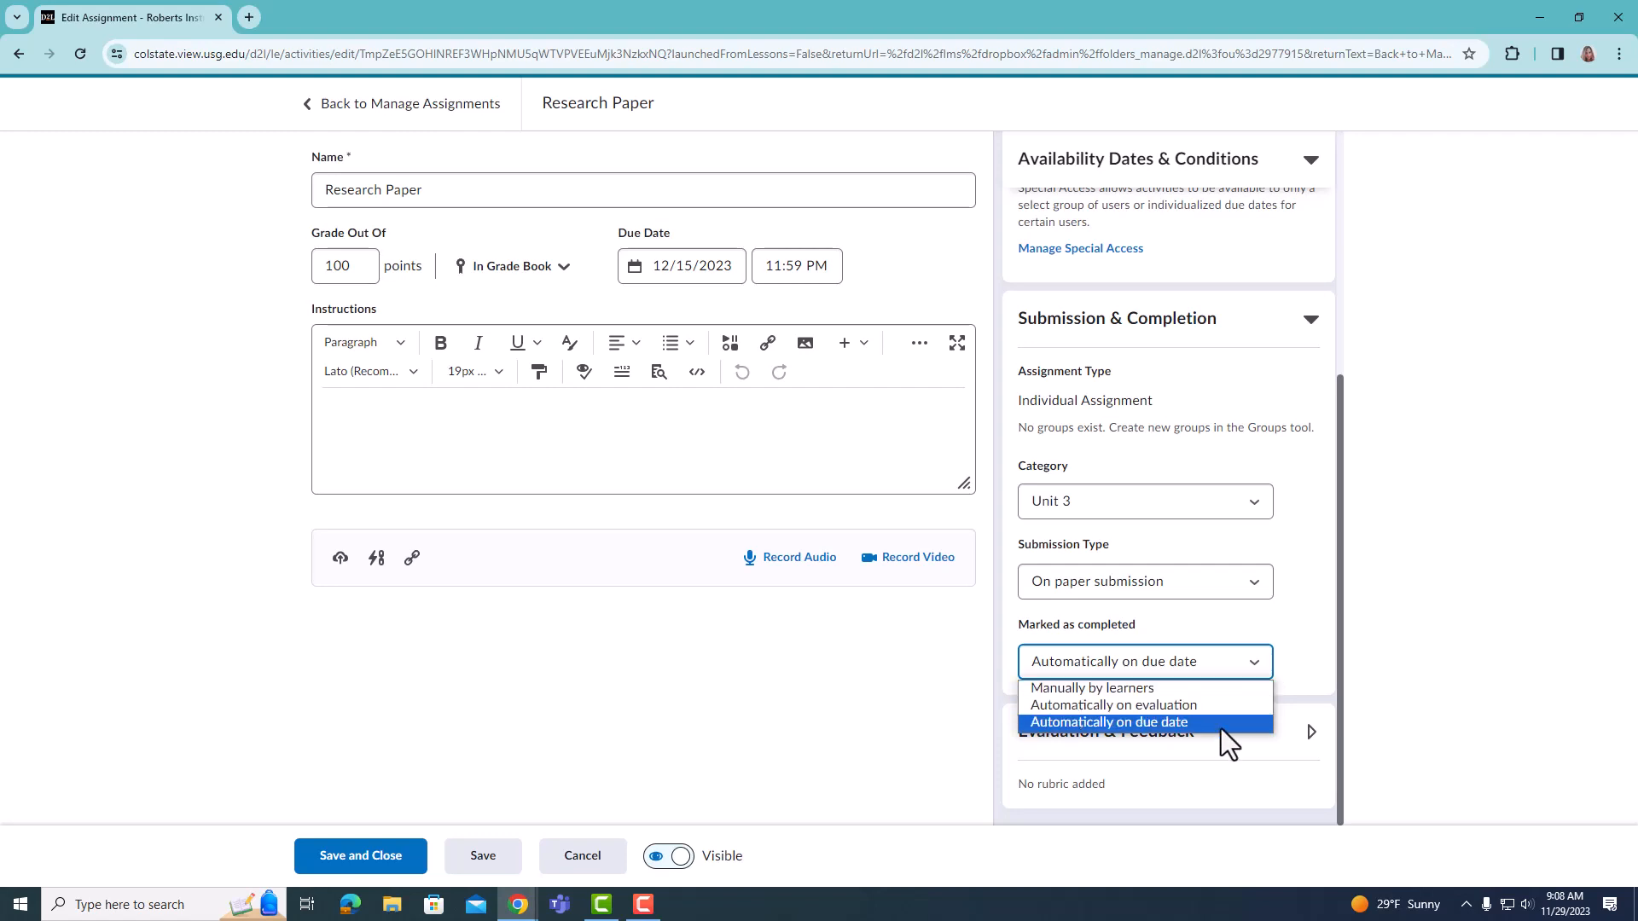
Set the submission type to Observed in person, keeping completion marked automatically on the due date.
{"action": "left_click", "coordinate": [1242, 587]}
{"action": "left_click", "coordinate": [1230, 659]}
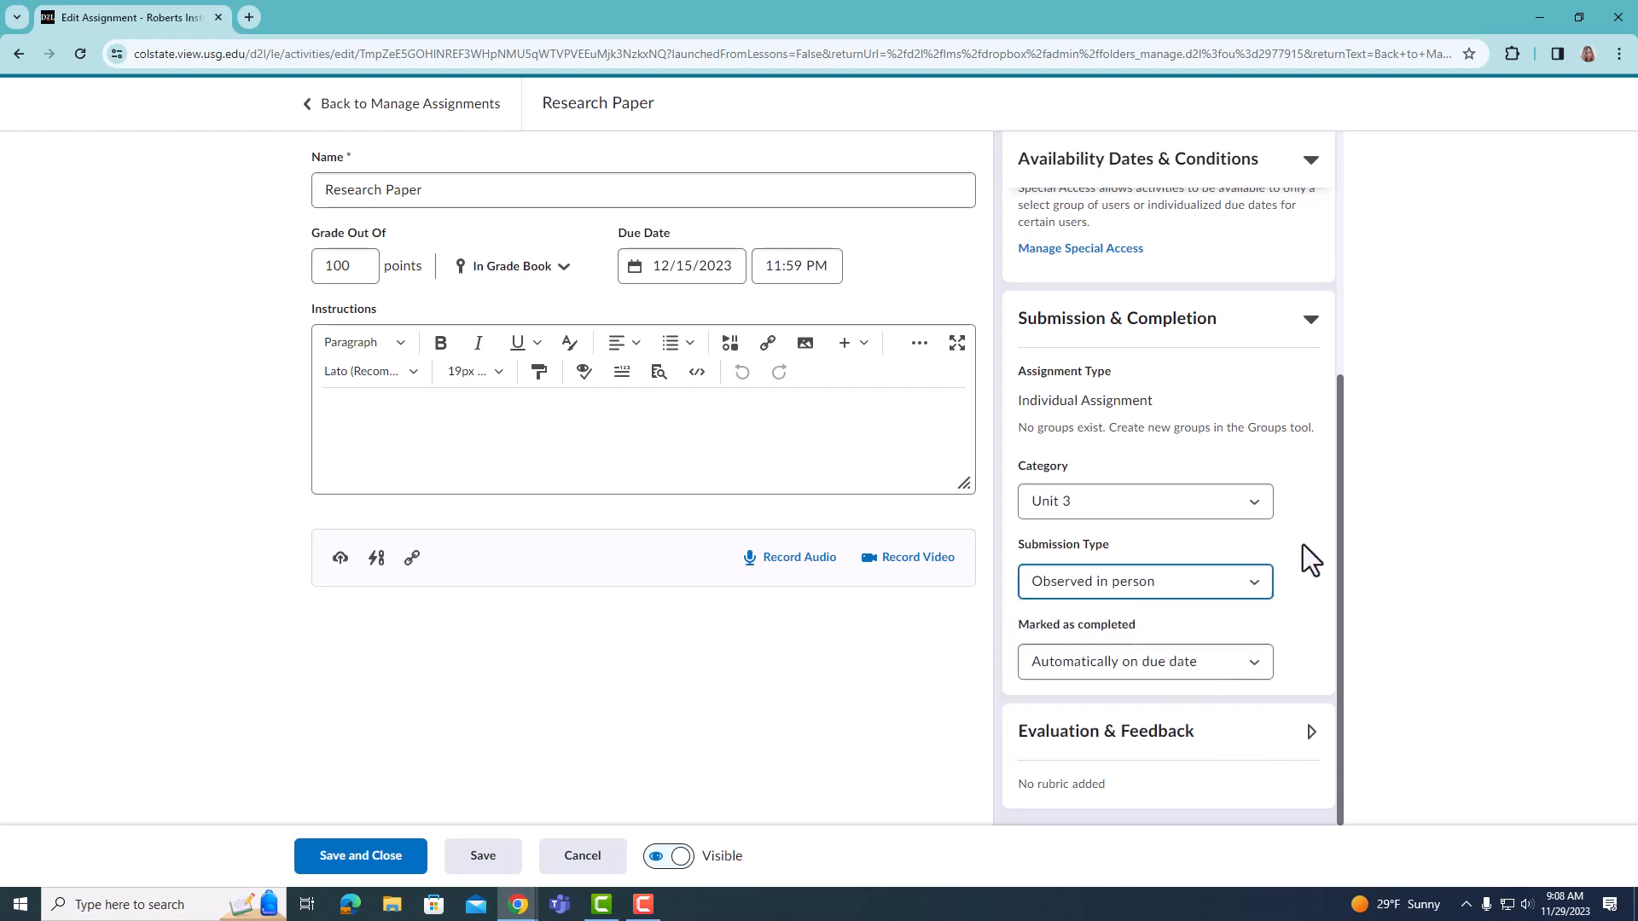
Examine the Marked as completed choices for the assignment and the Add Rubric options under Evaluation & Feedback.
{"action": "left_click", "coordinate": [1216, 658]}
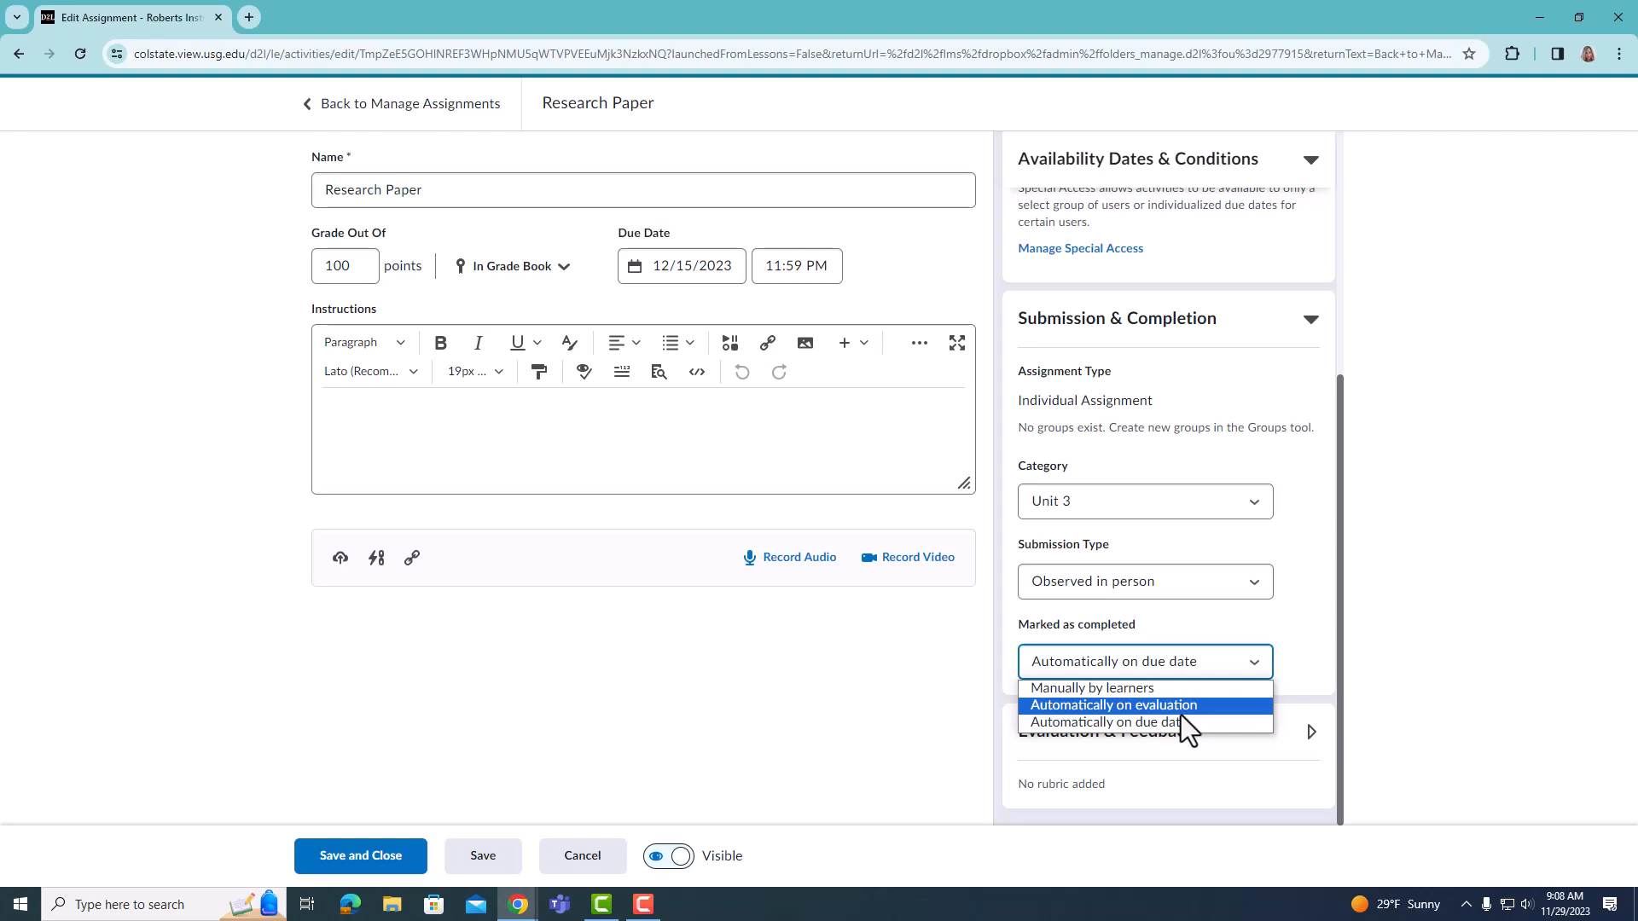
{"action": "left_click", "coordinate": [1382, 642]}
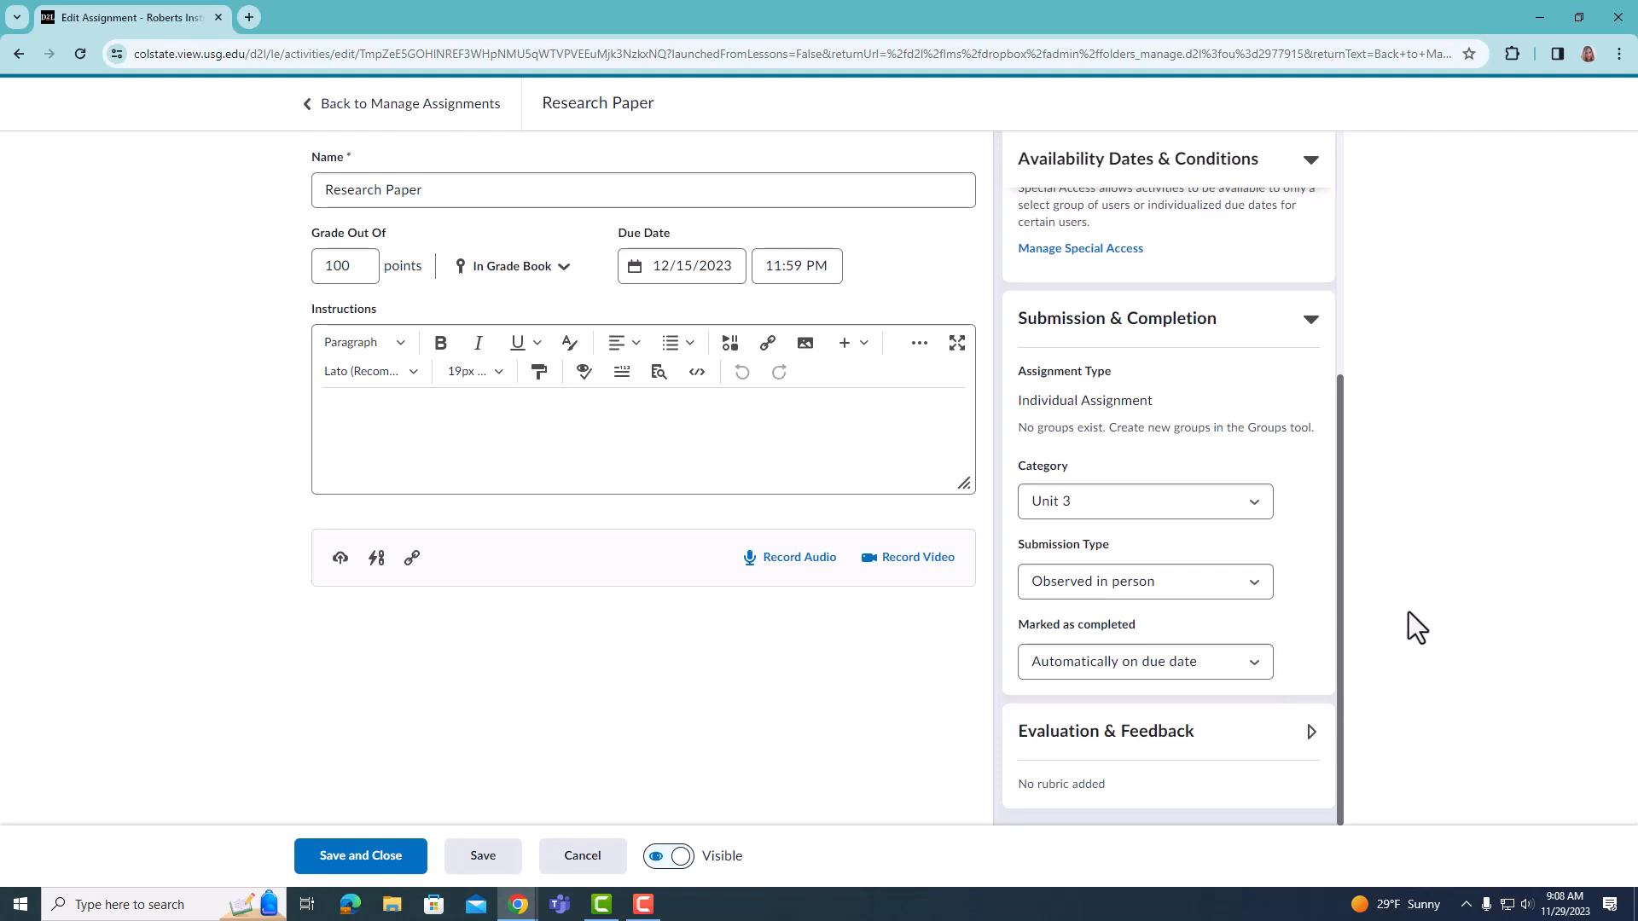
{"action": "left_click", "coordinate": [1250, 740]}
{"action": "scroll", "coordinate": [1254, 664], "scroll_direction": "down", "scroll_amount": 4}
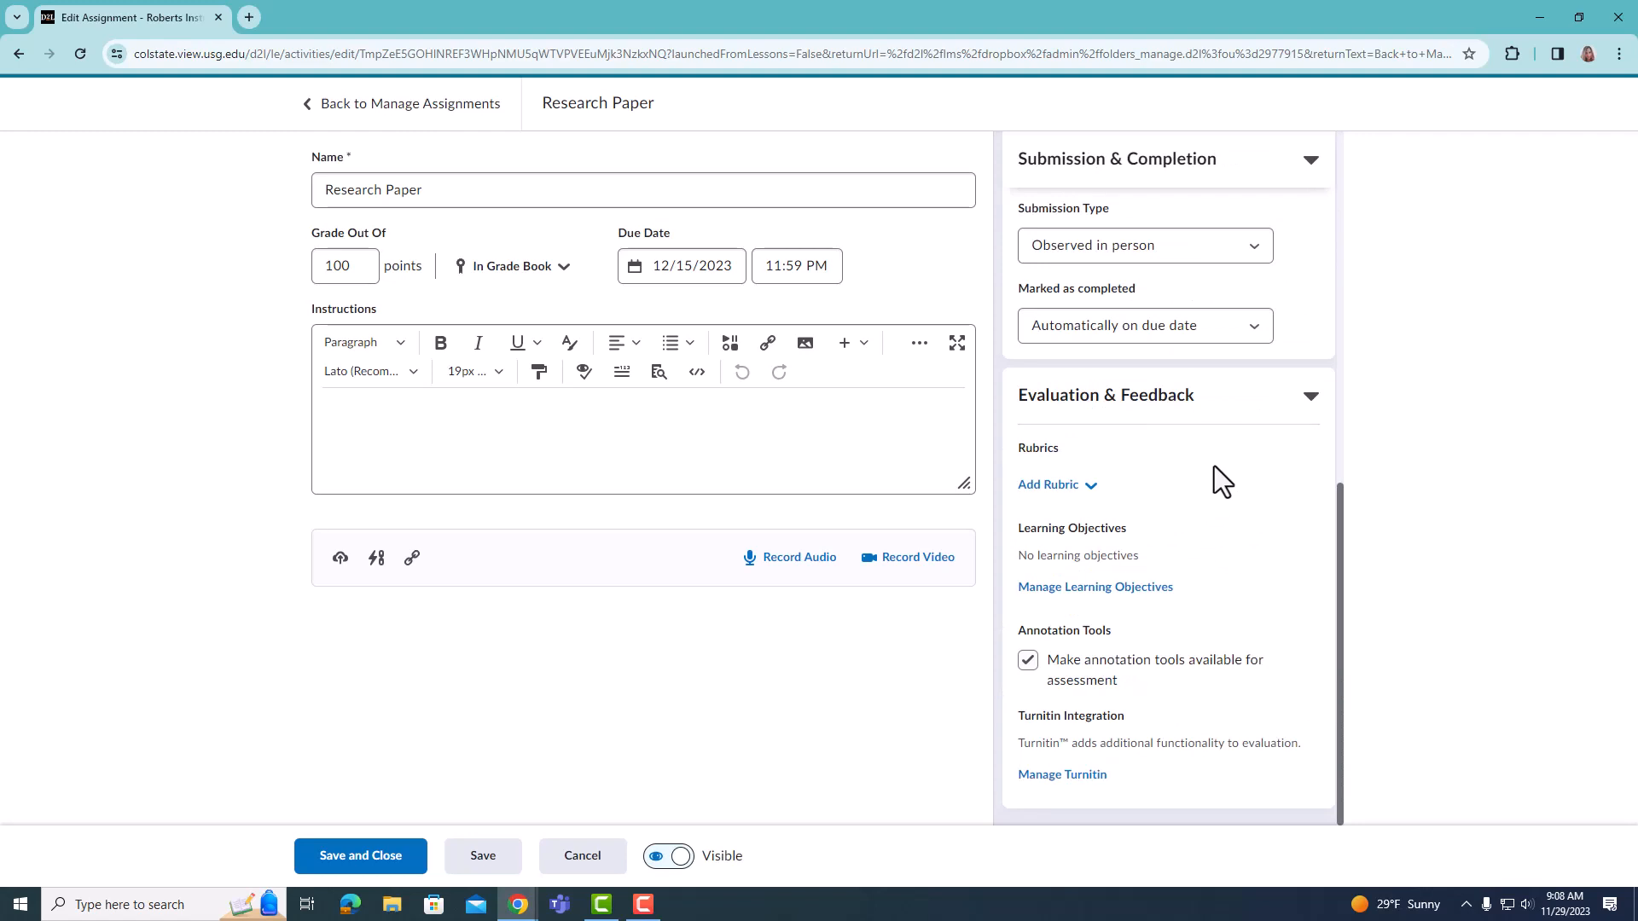
{"action": "left_click", "coordinate": [1100, 488]}
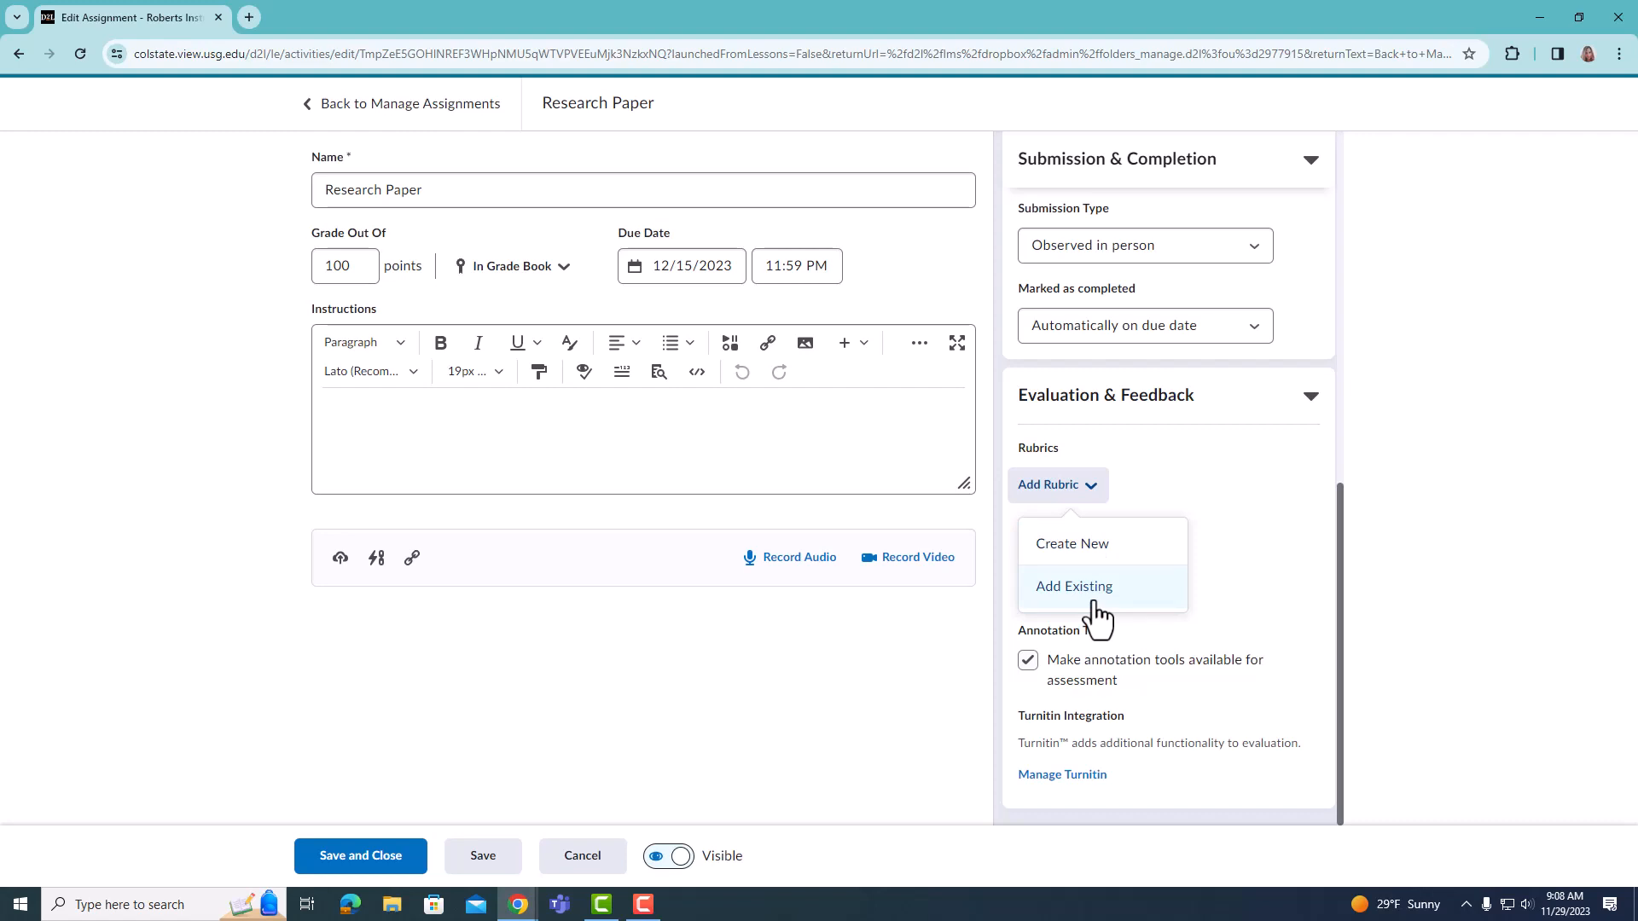
{"action": "left_click", "coordinate": [1242, 540]}
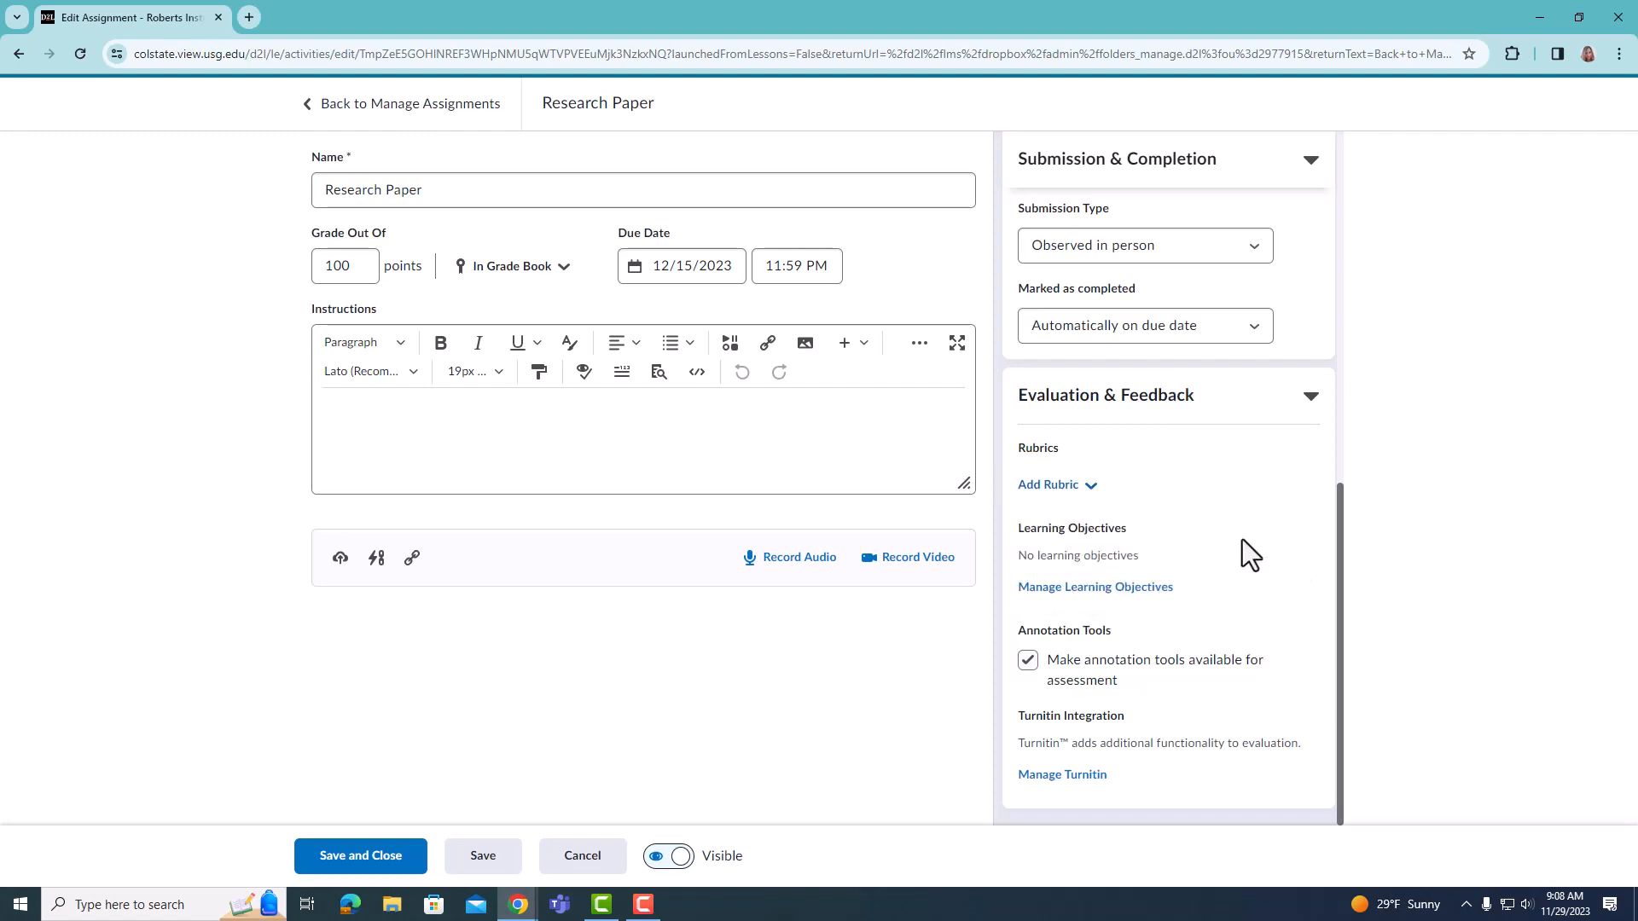
Examine the competency structures available as learning objectives and the Turnitin similarity report and online grading settings, leaving both without changes.
{"action": "left_click", "coordinate": [1155, 587]}
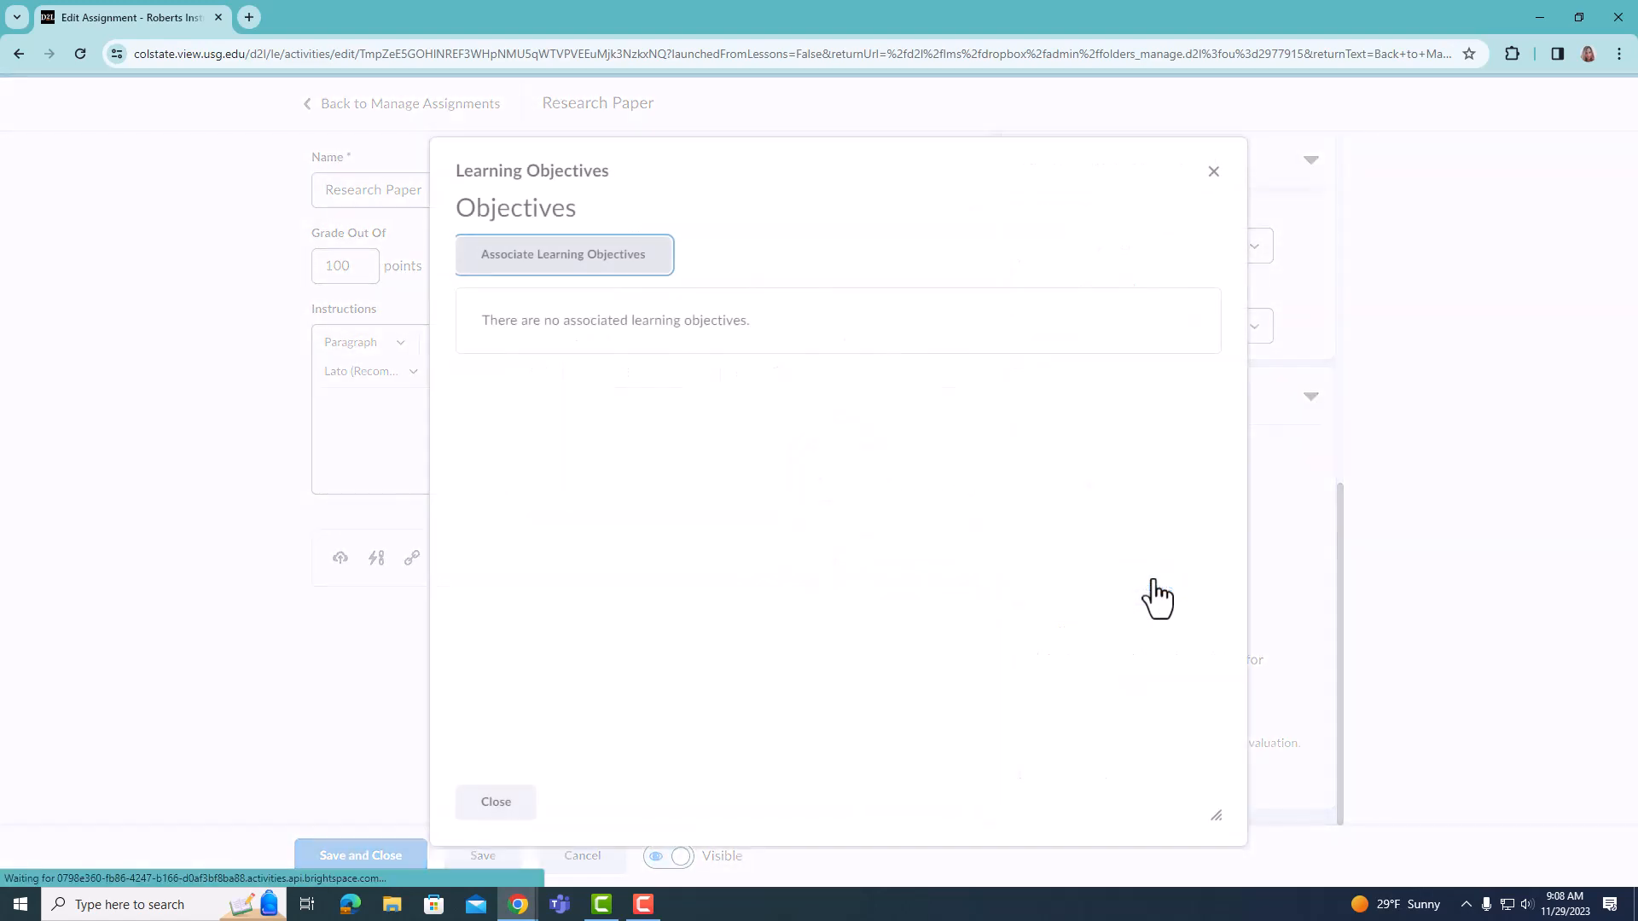
{"action": "left_click", "coordinate": [642, 267]}
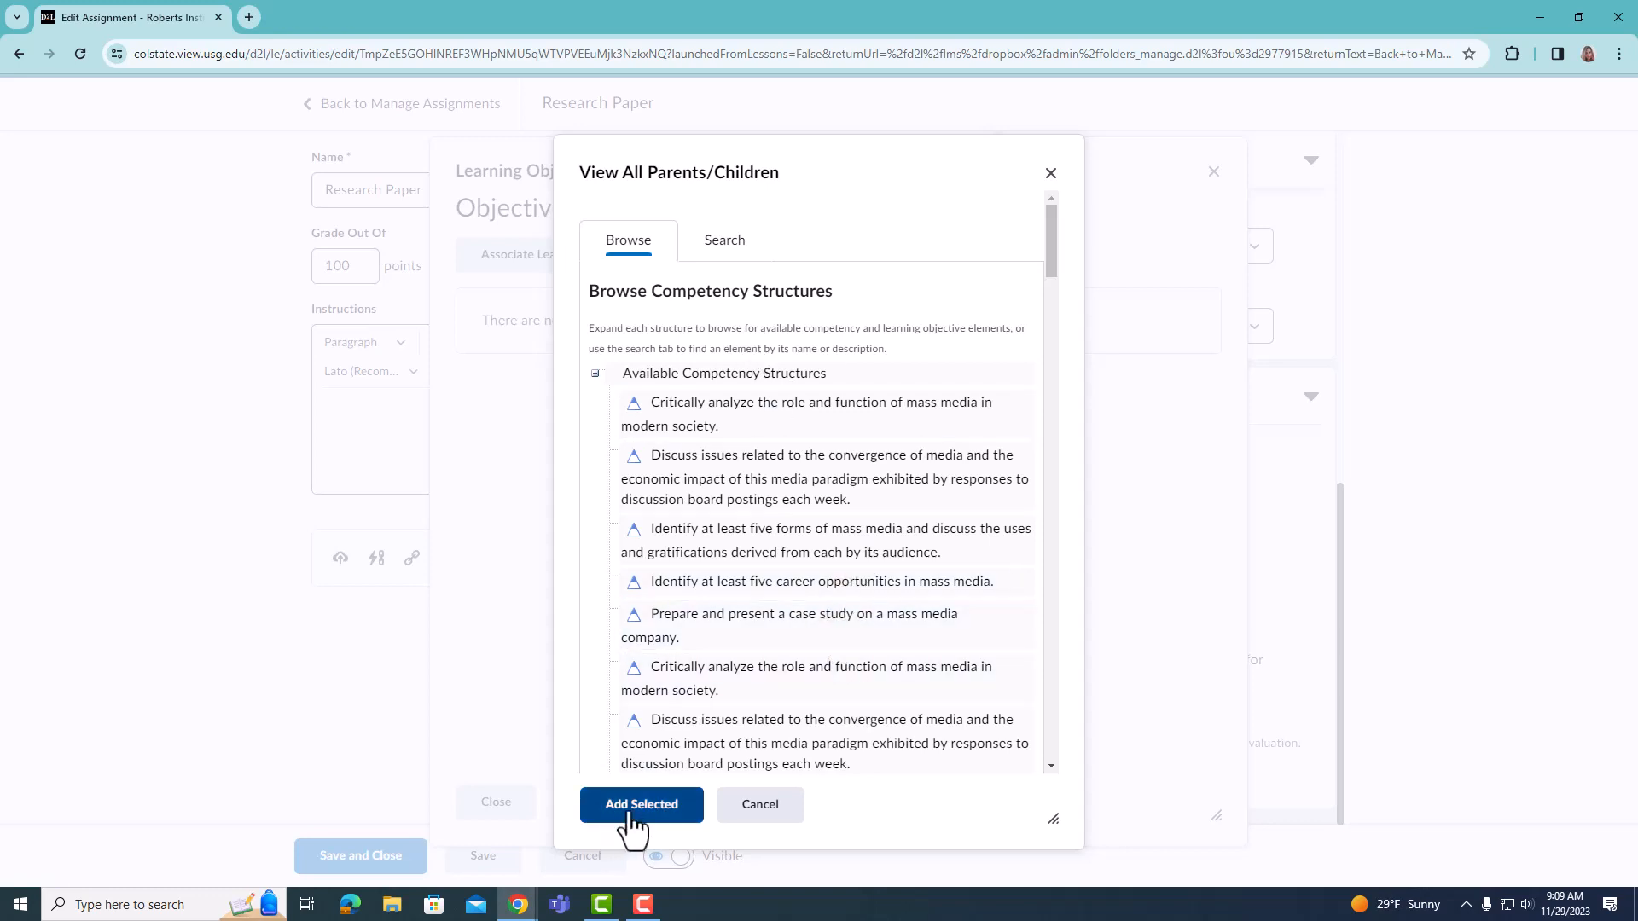
{"action": "left_click", "coordinate": [782, 811]}
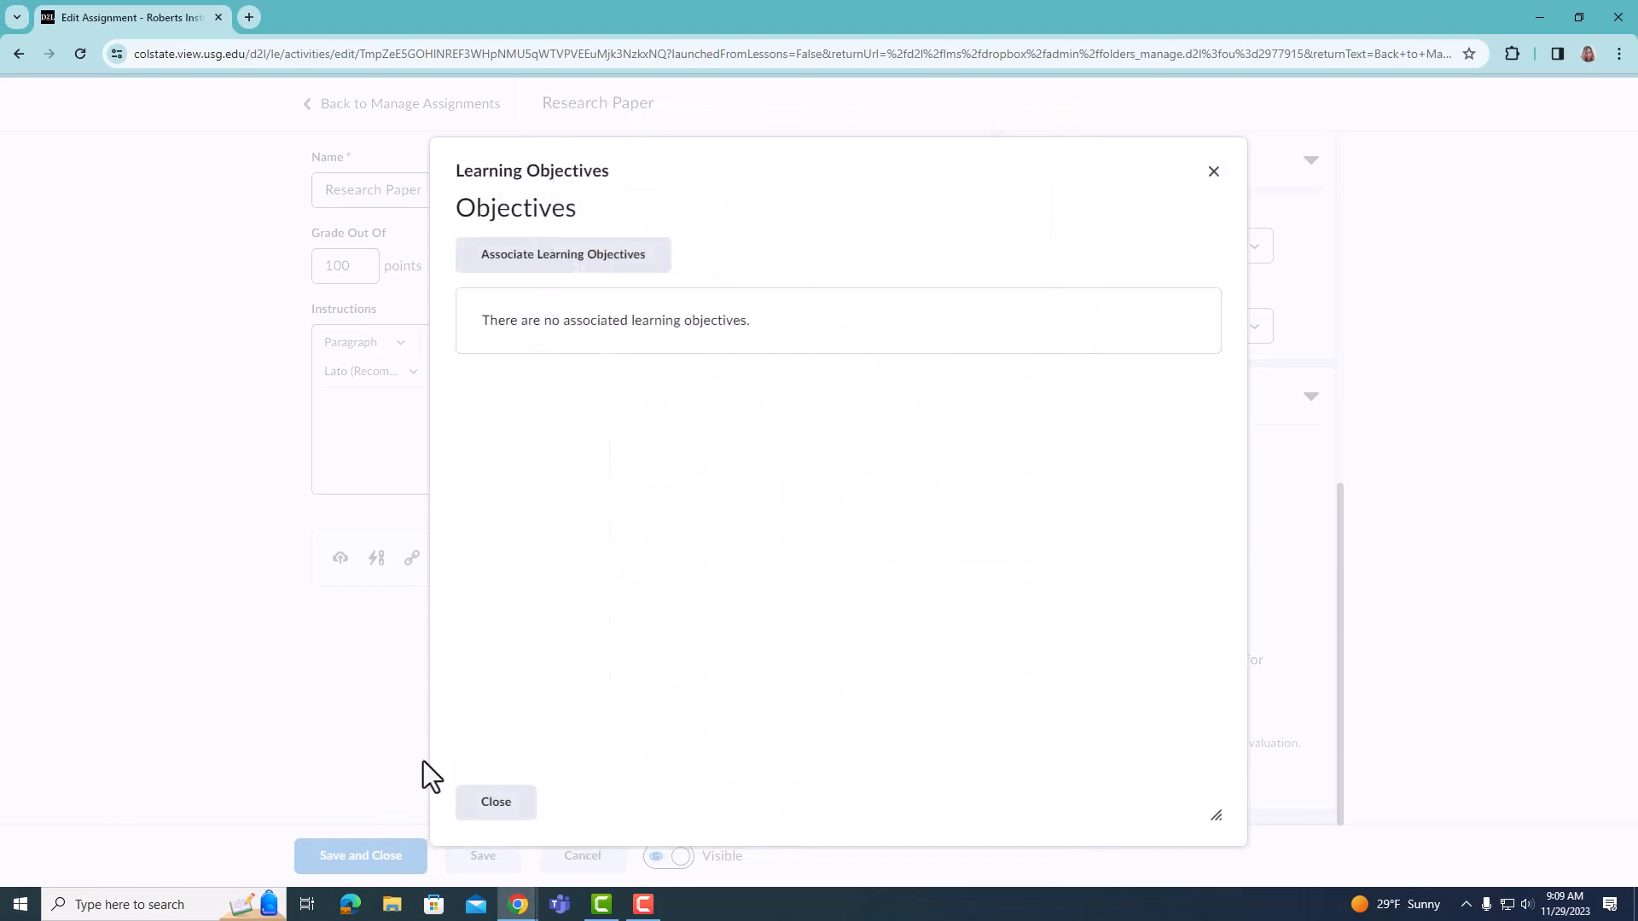
{"action": "left_click", "coordinate": [493, 802]}
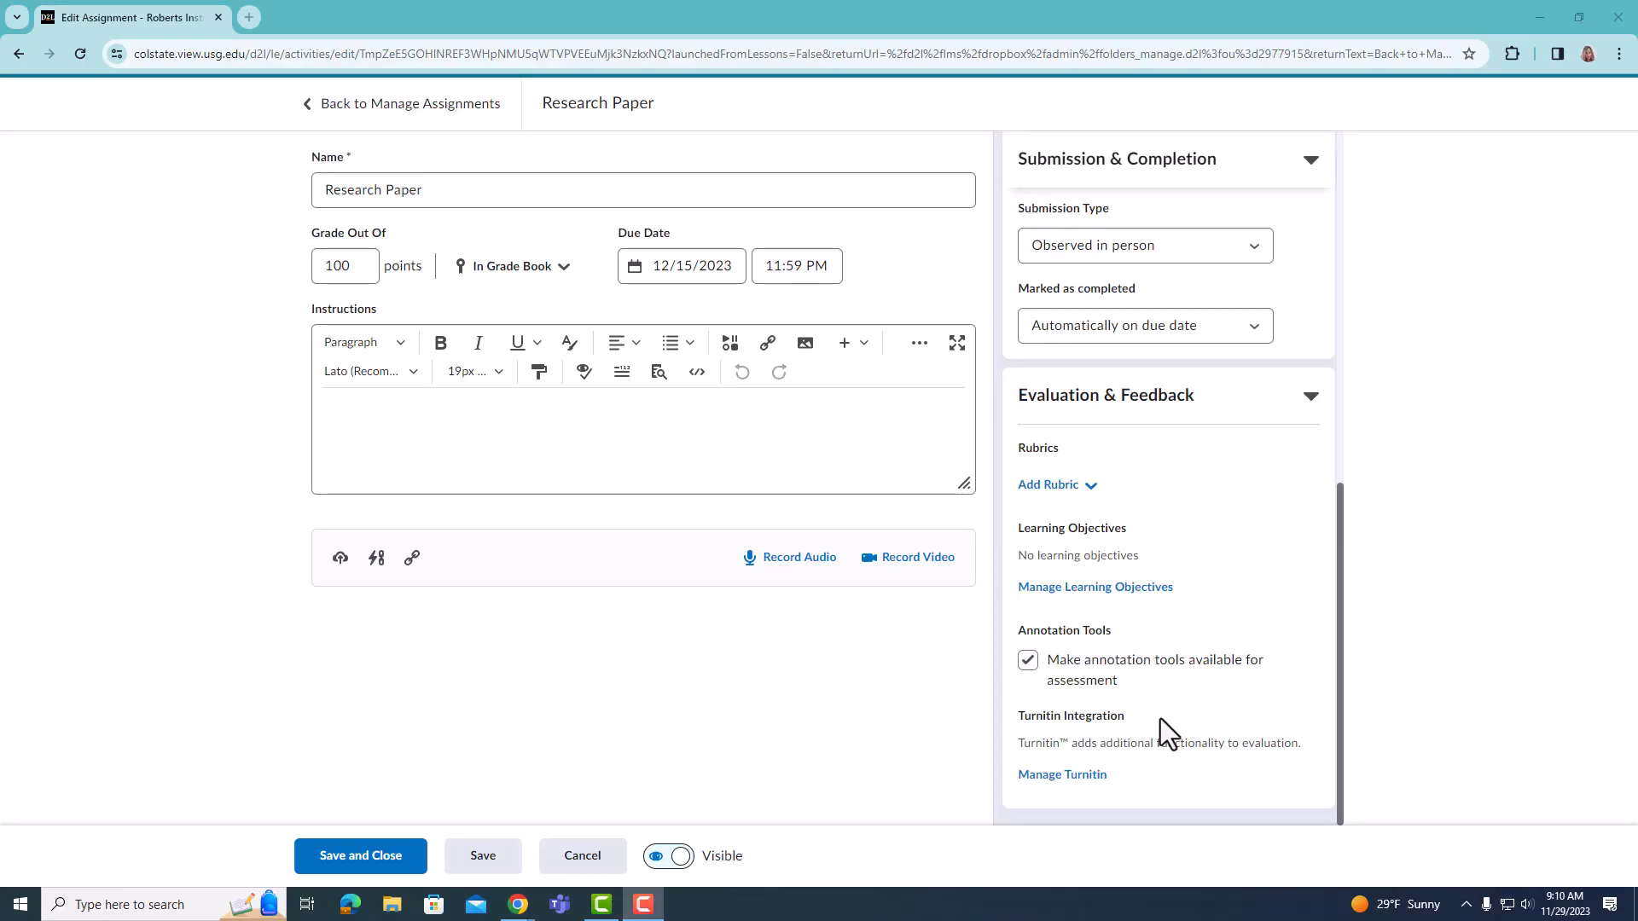
{"action": "left_click", "coordinate": [1060, 778]}
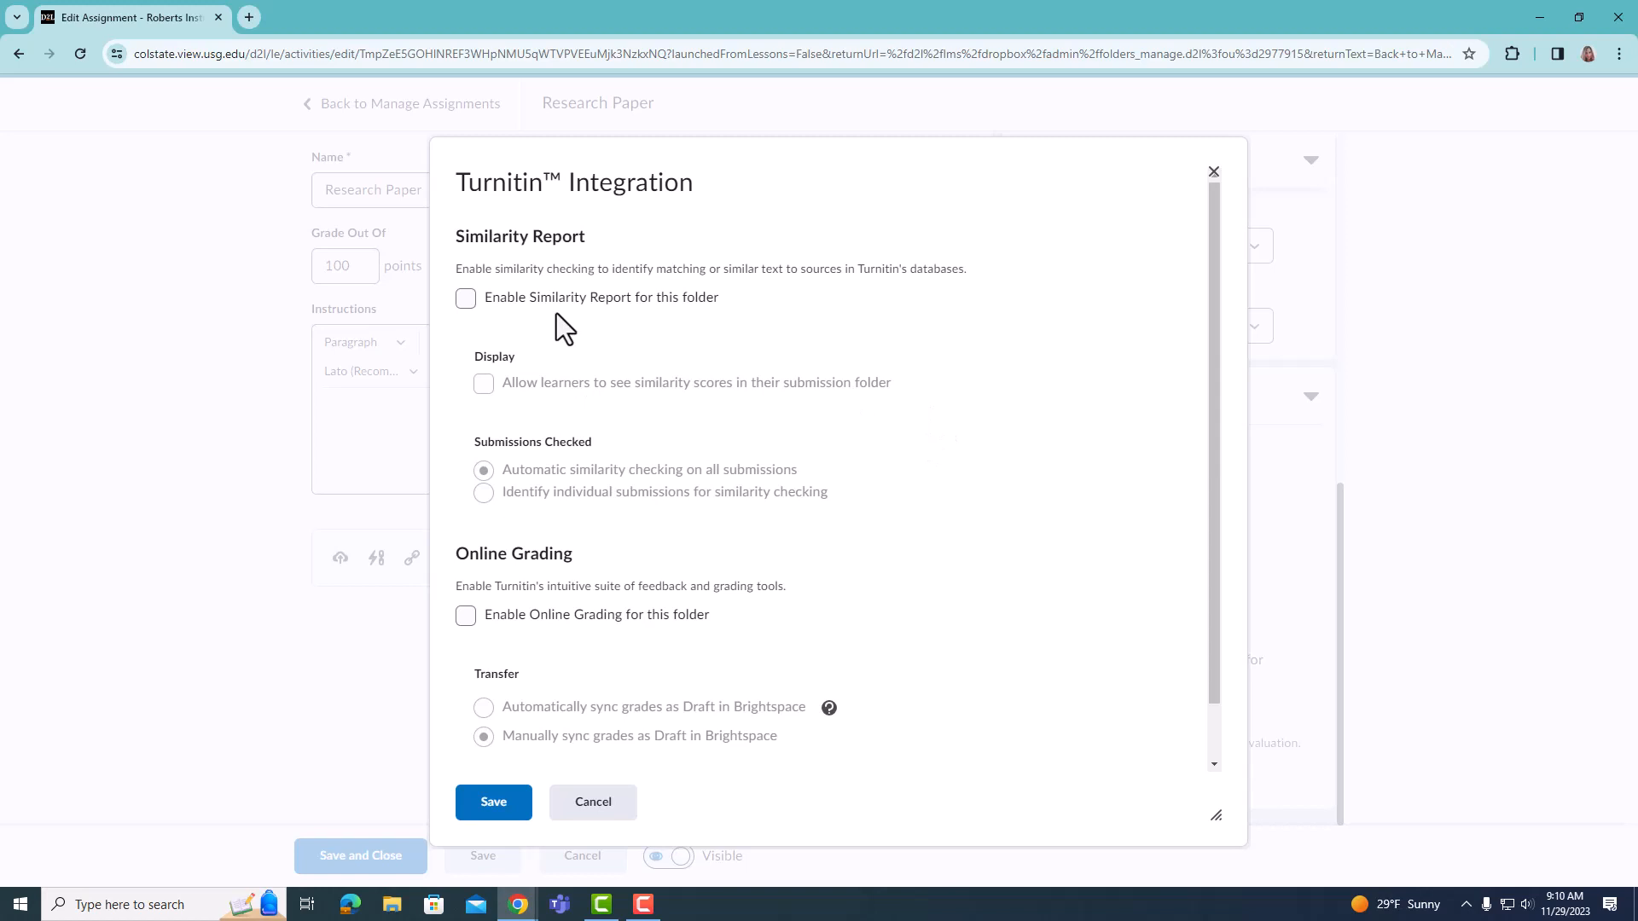
{"action": "left_click", "coordinate": [600, 819]}
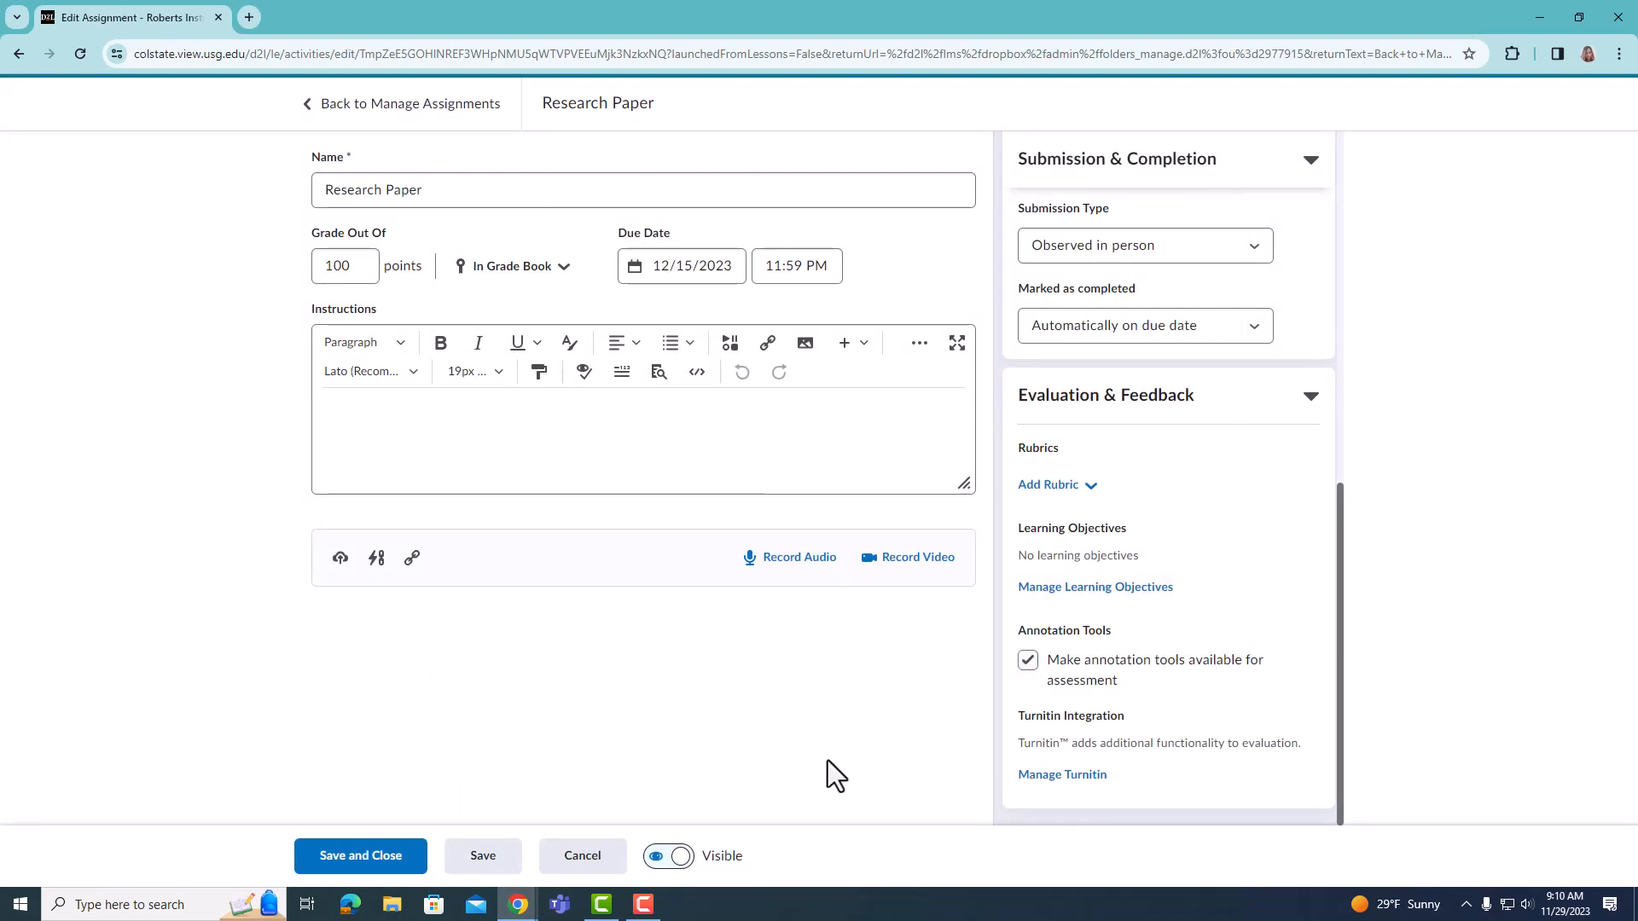
Toggle the Research Paper's visibility to Hidden and back to Visible, and save and close the assignment.
{"action": "left_click", "coordinate": [658, 862]}
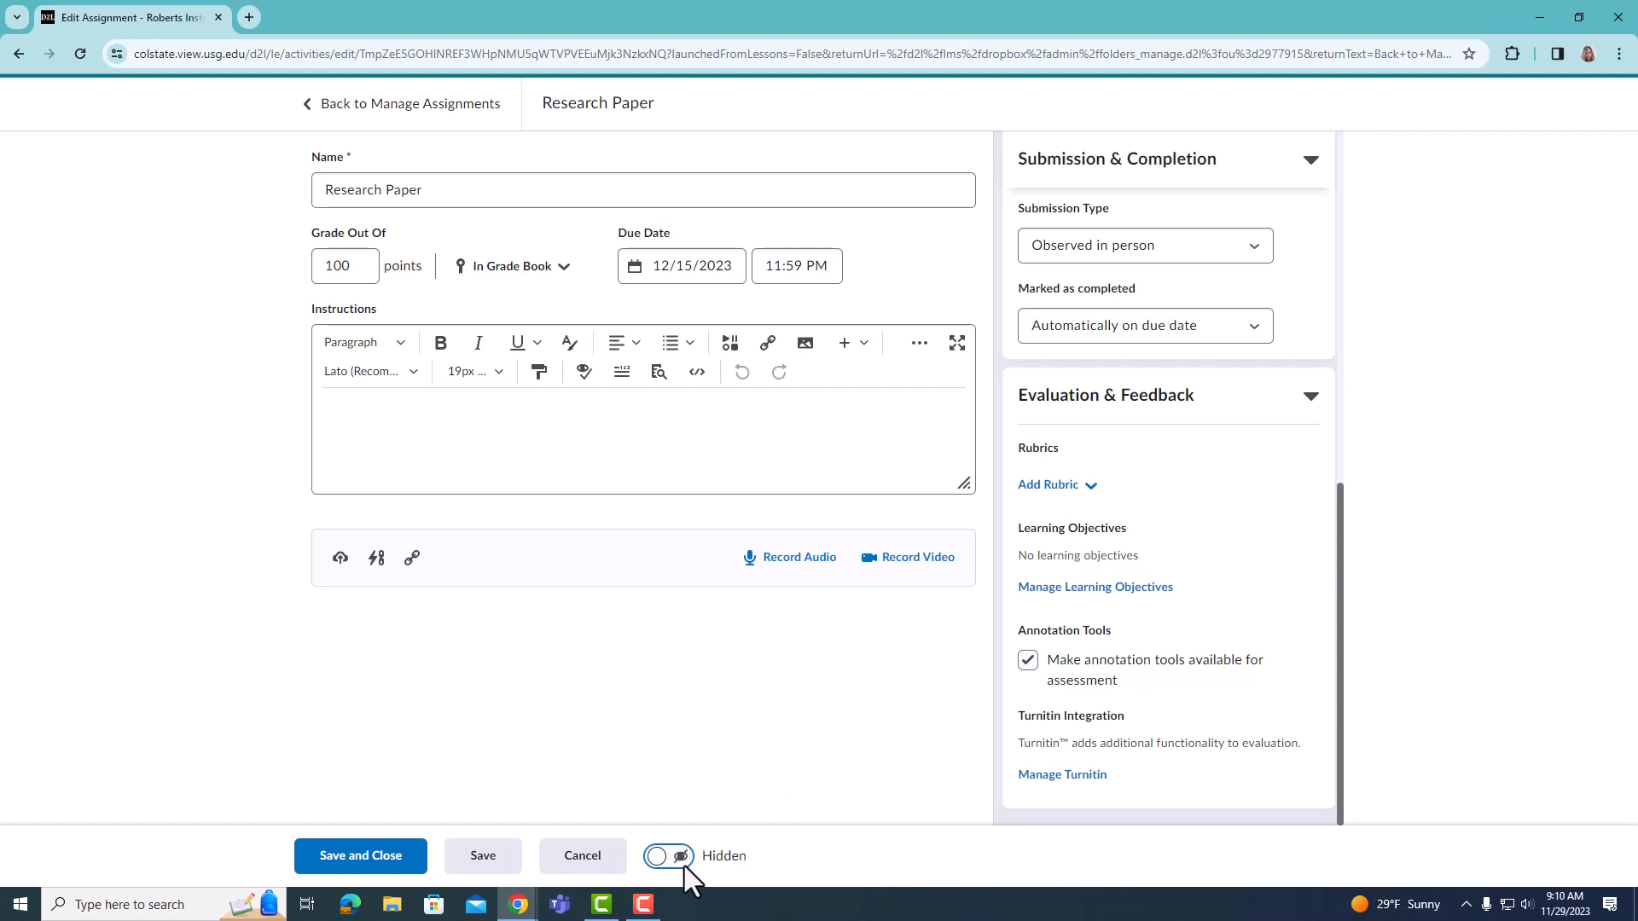
{"action": "left_click", "coordinate": [662, 860]}
{"action": "left_click", "coordinate": [382, 856]}
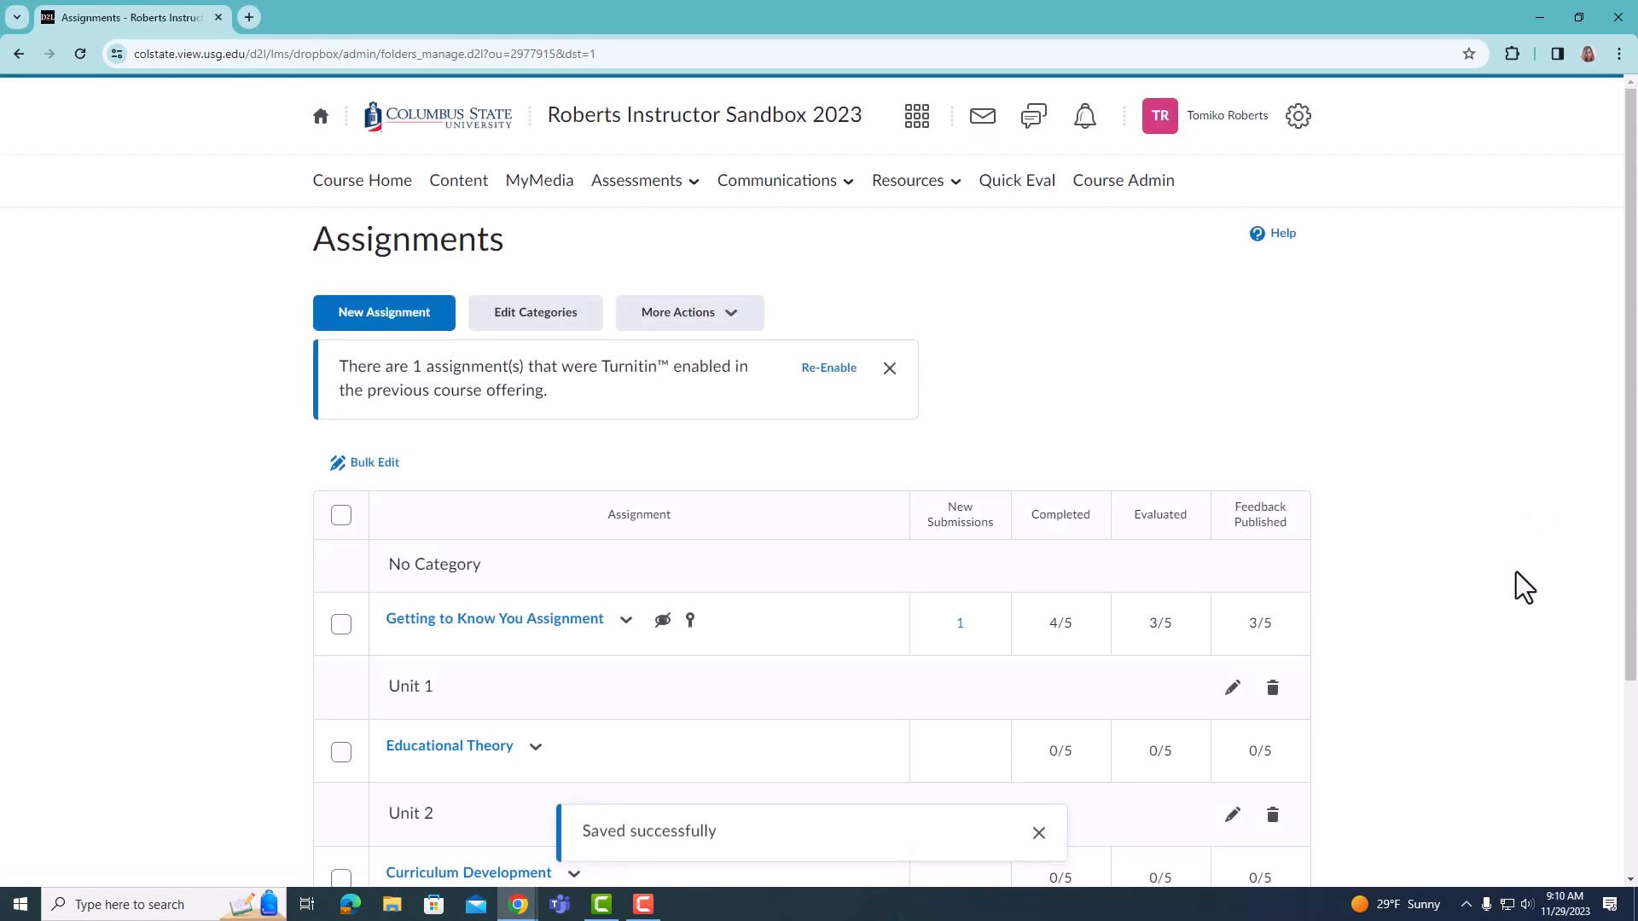
{"action": "scroll", "coordinate": [1515, 572], "scroll_direction": "down", "scroll_amount": 3}
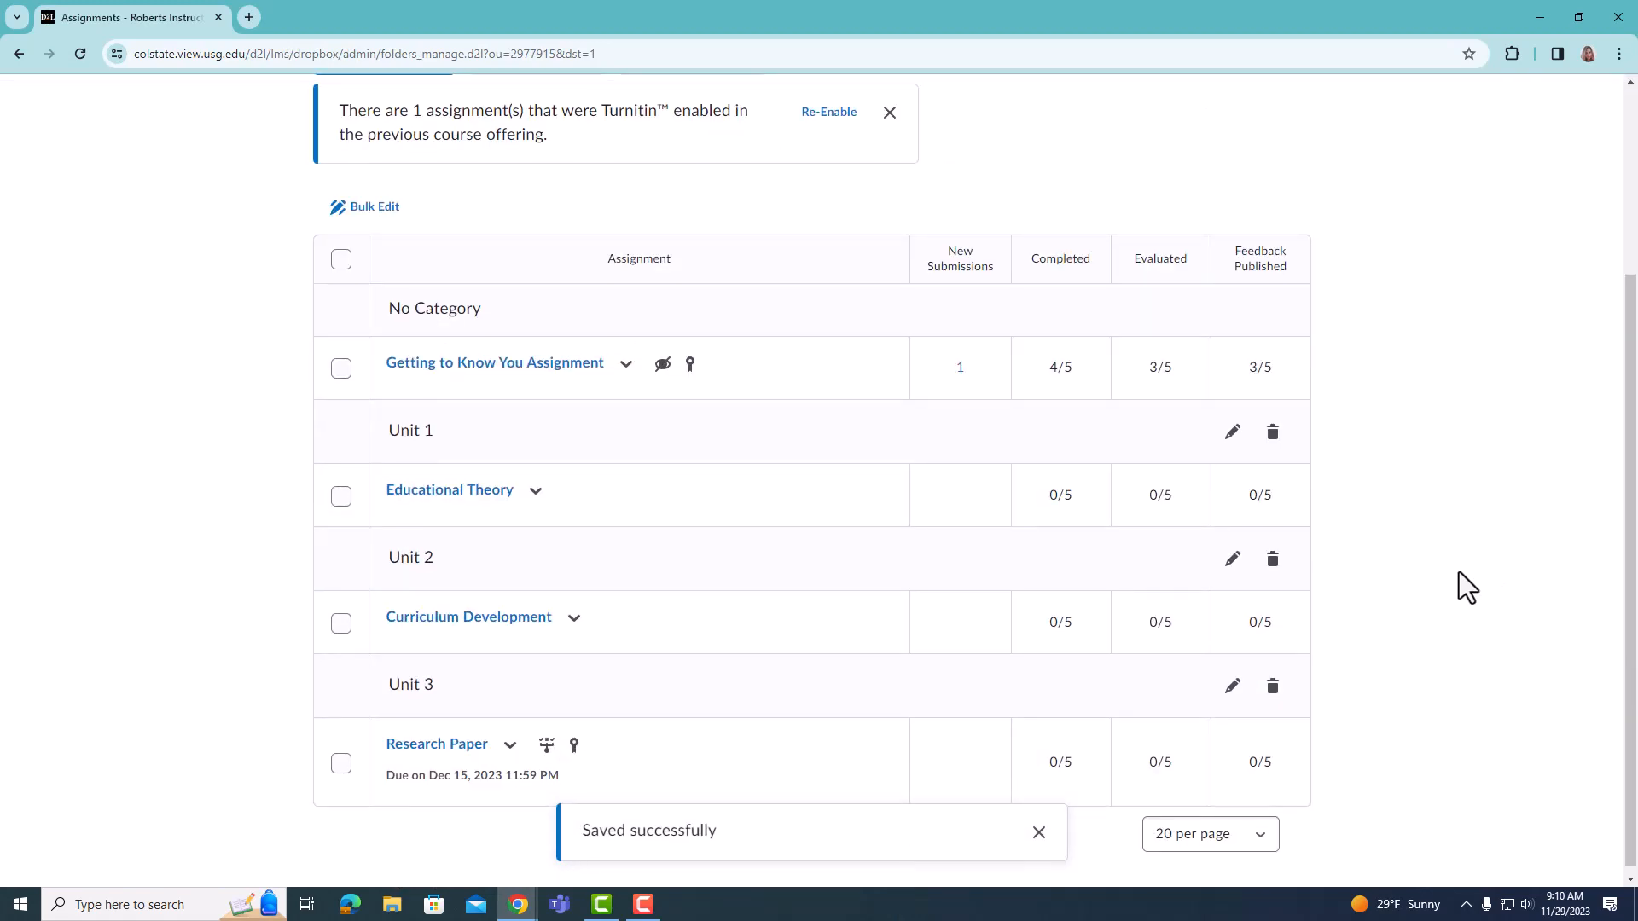